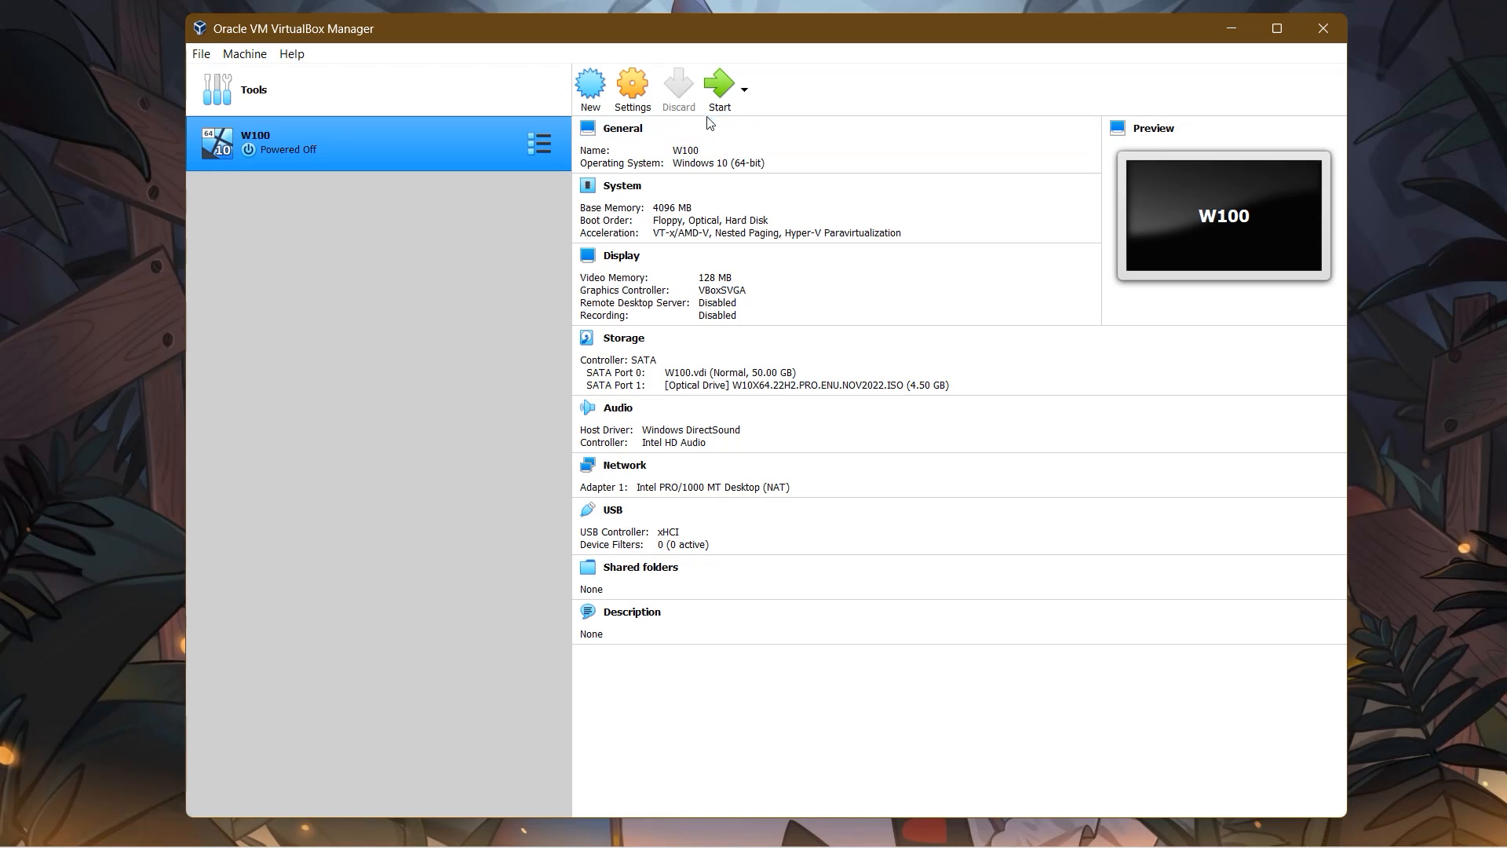
# Start the W100 virtual machine and begin the Windows installation in English (United States) with the US keyboard.
pyautogui.click(718, 86)
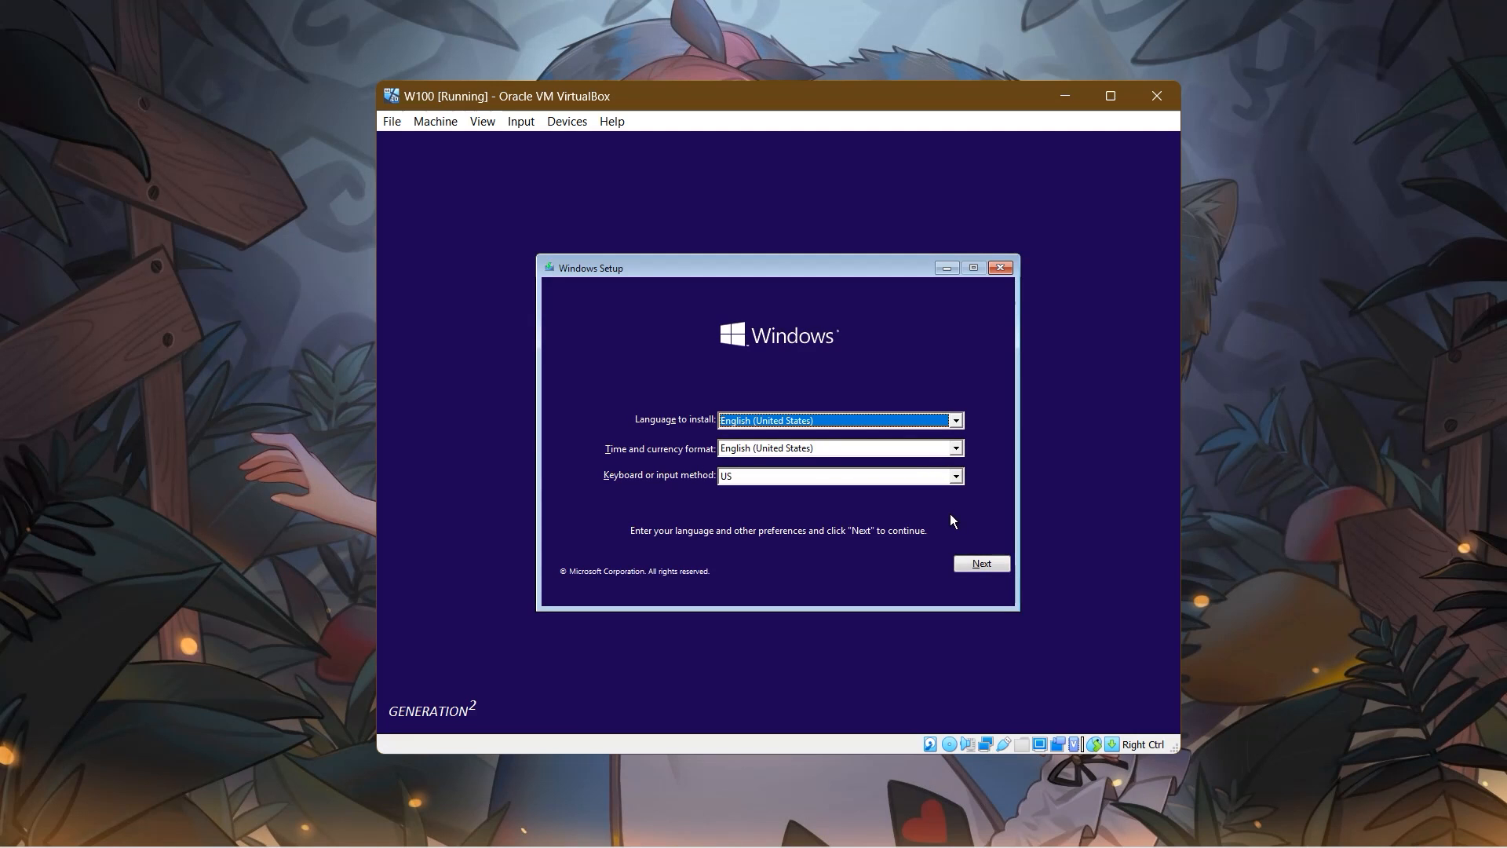
pyautogui.click(964, 564)
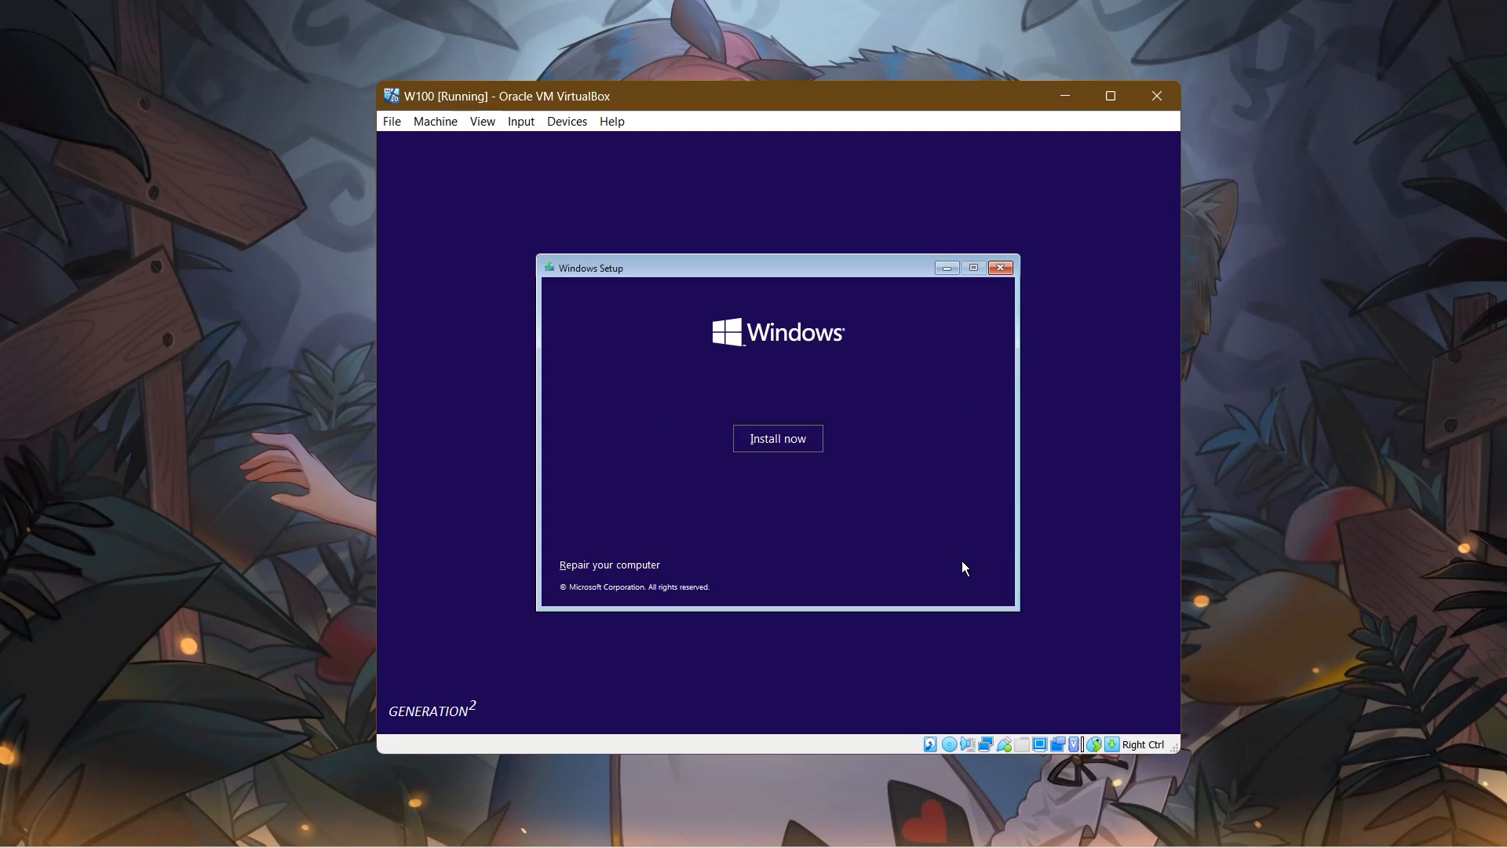
pyautogui.click(785, 444)
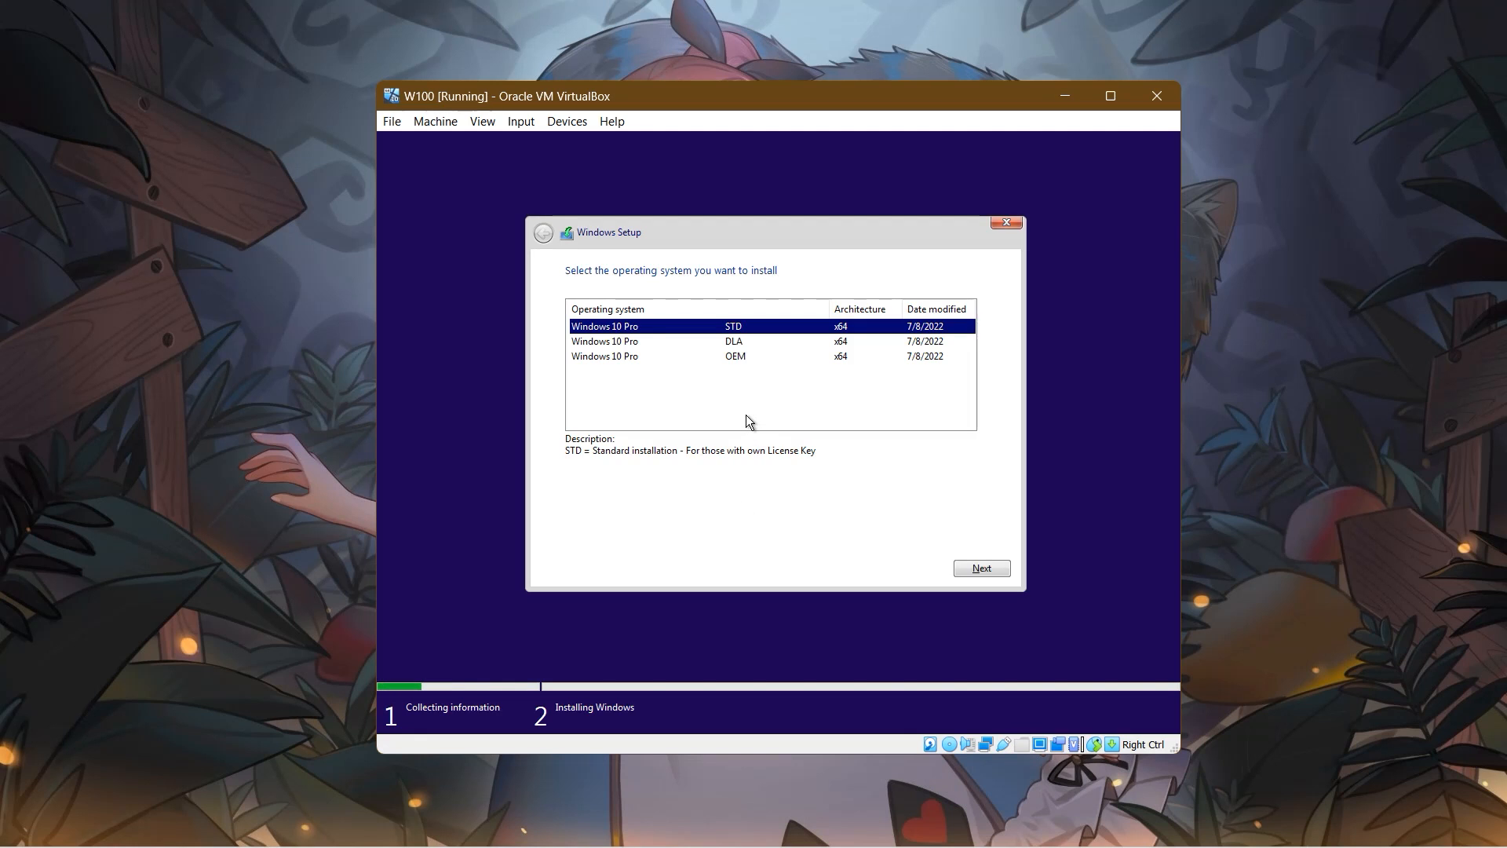
# Choose the Windows 10 Pro DLA edition as the operating system to install.
pyautogui.click(628, 343)
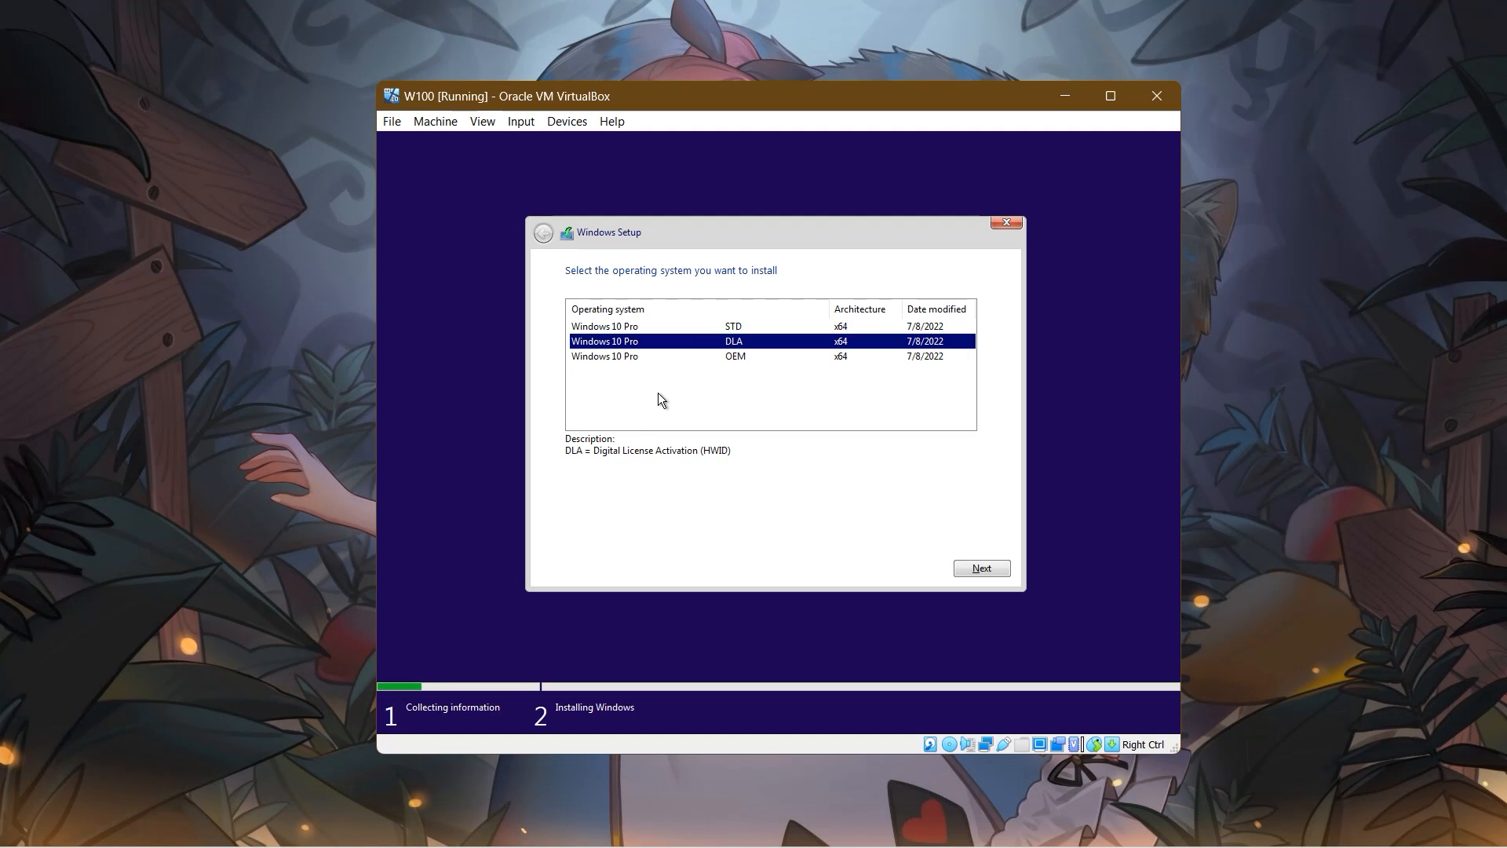
pyautogui.press('Up')
pyautogui.press('Down')
pyautogui.click(804, 400)
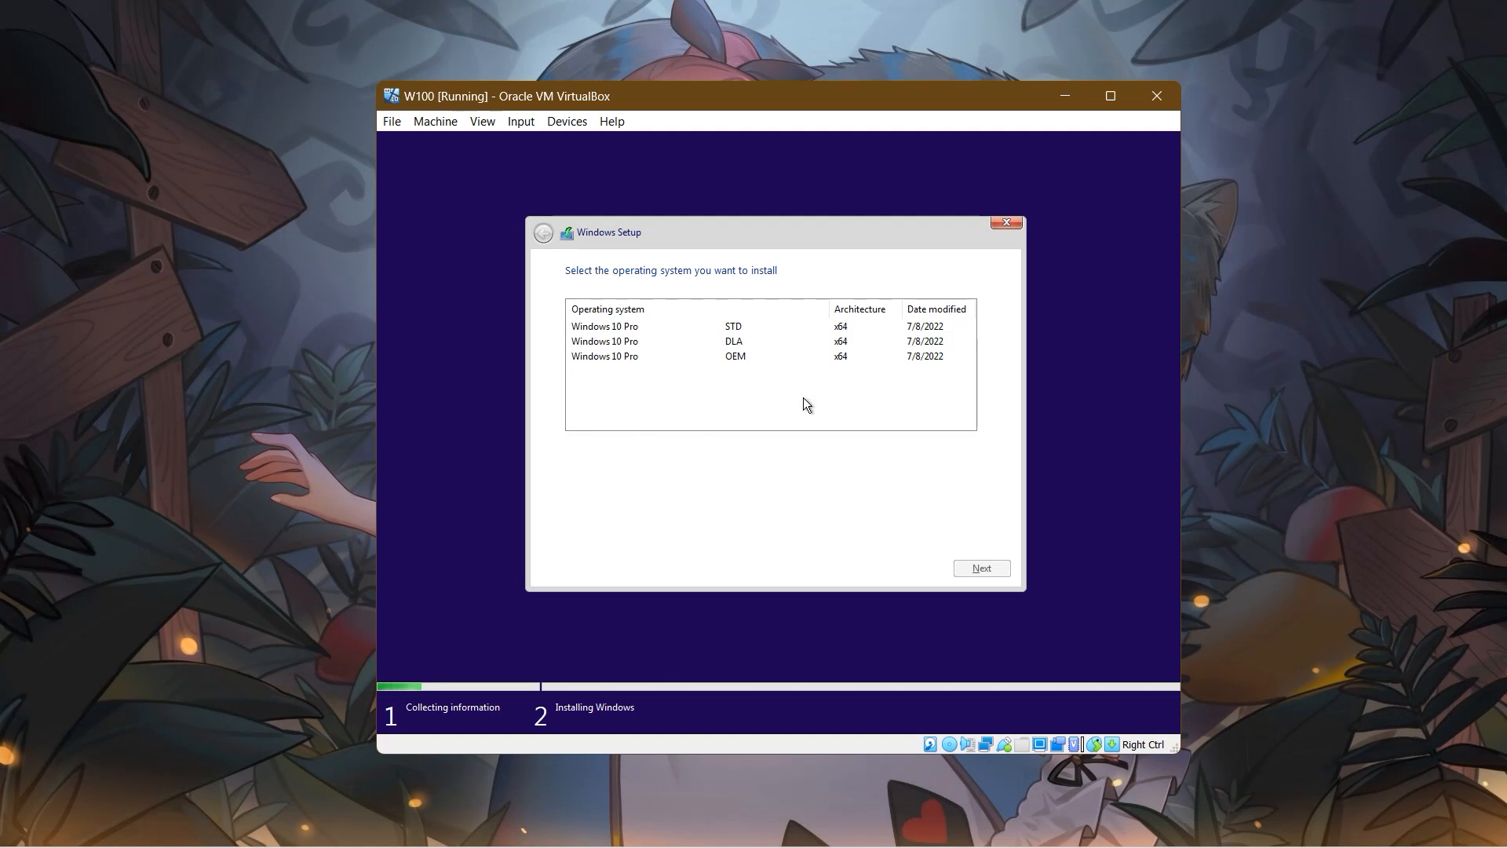
pyautogui.click(626, 345)
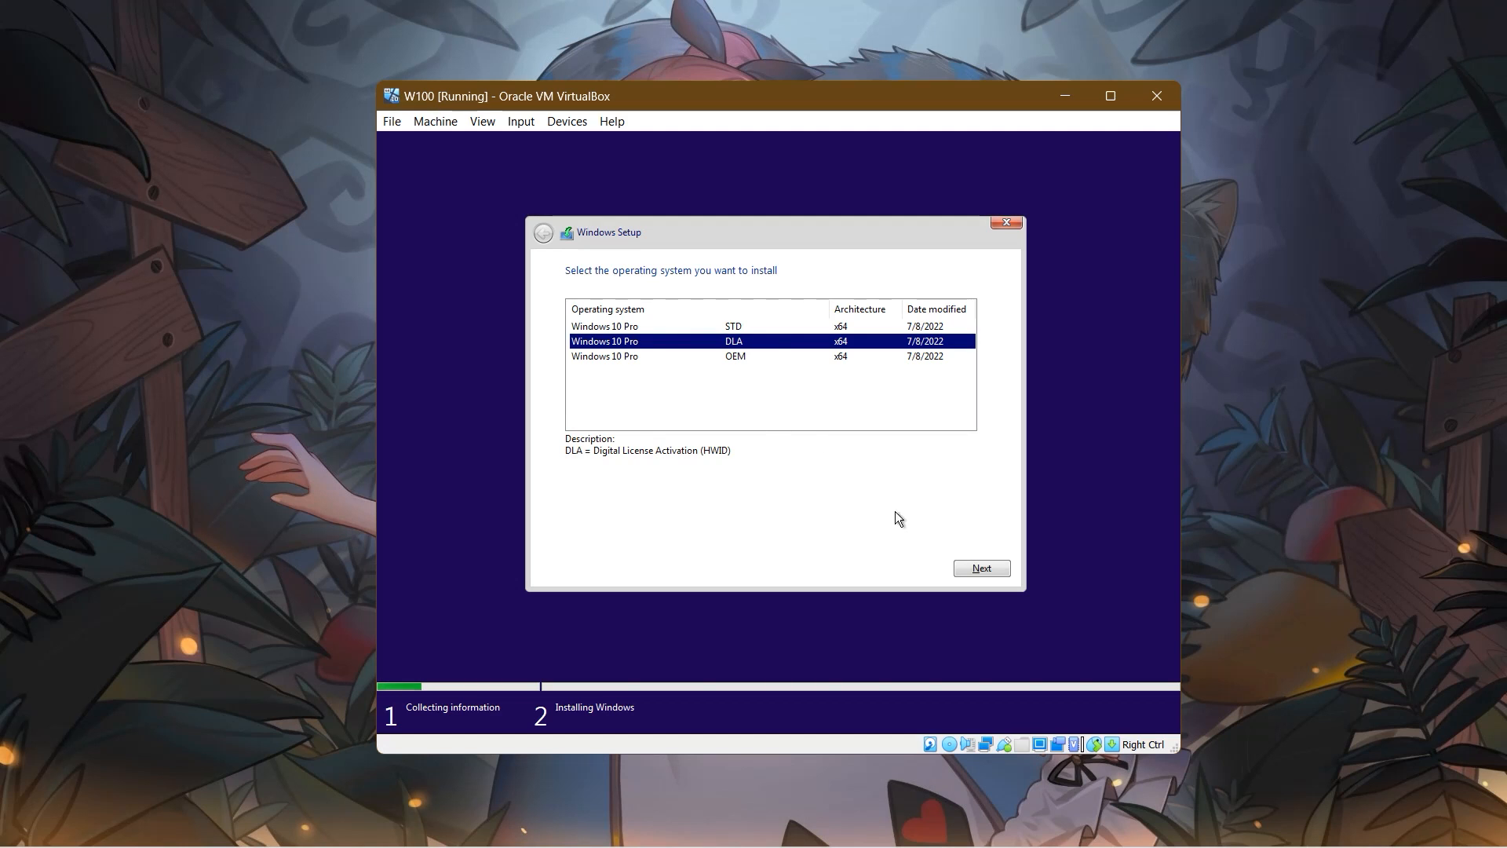
pyautogui.click(1000, 569)
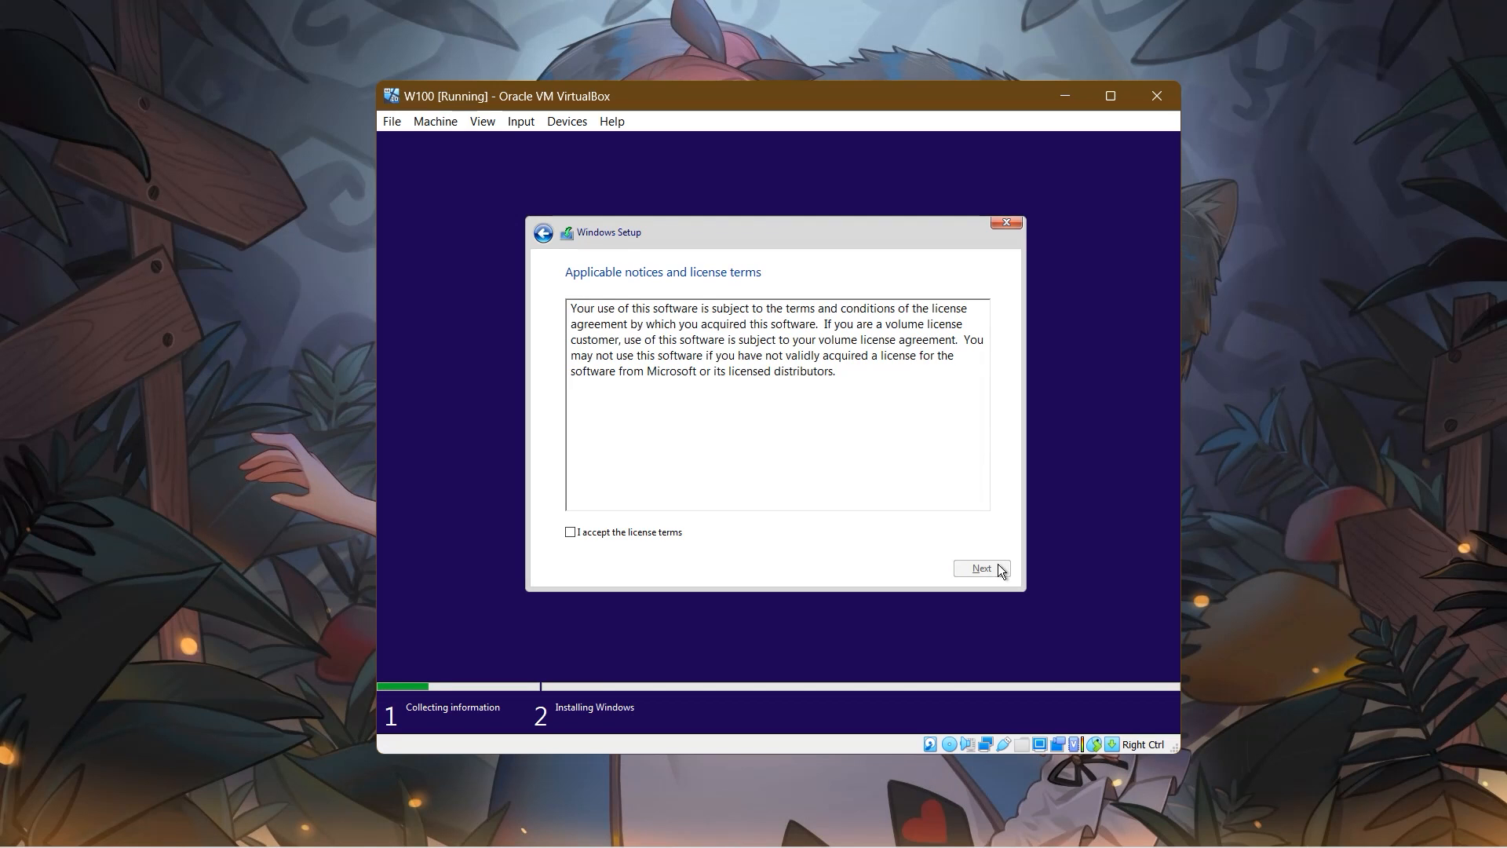
# Accept the license terms and choose the custom installation that installs Windows only.
pyautogui.click(736, 528)
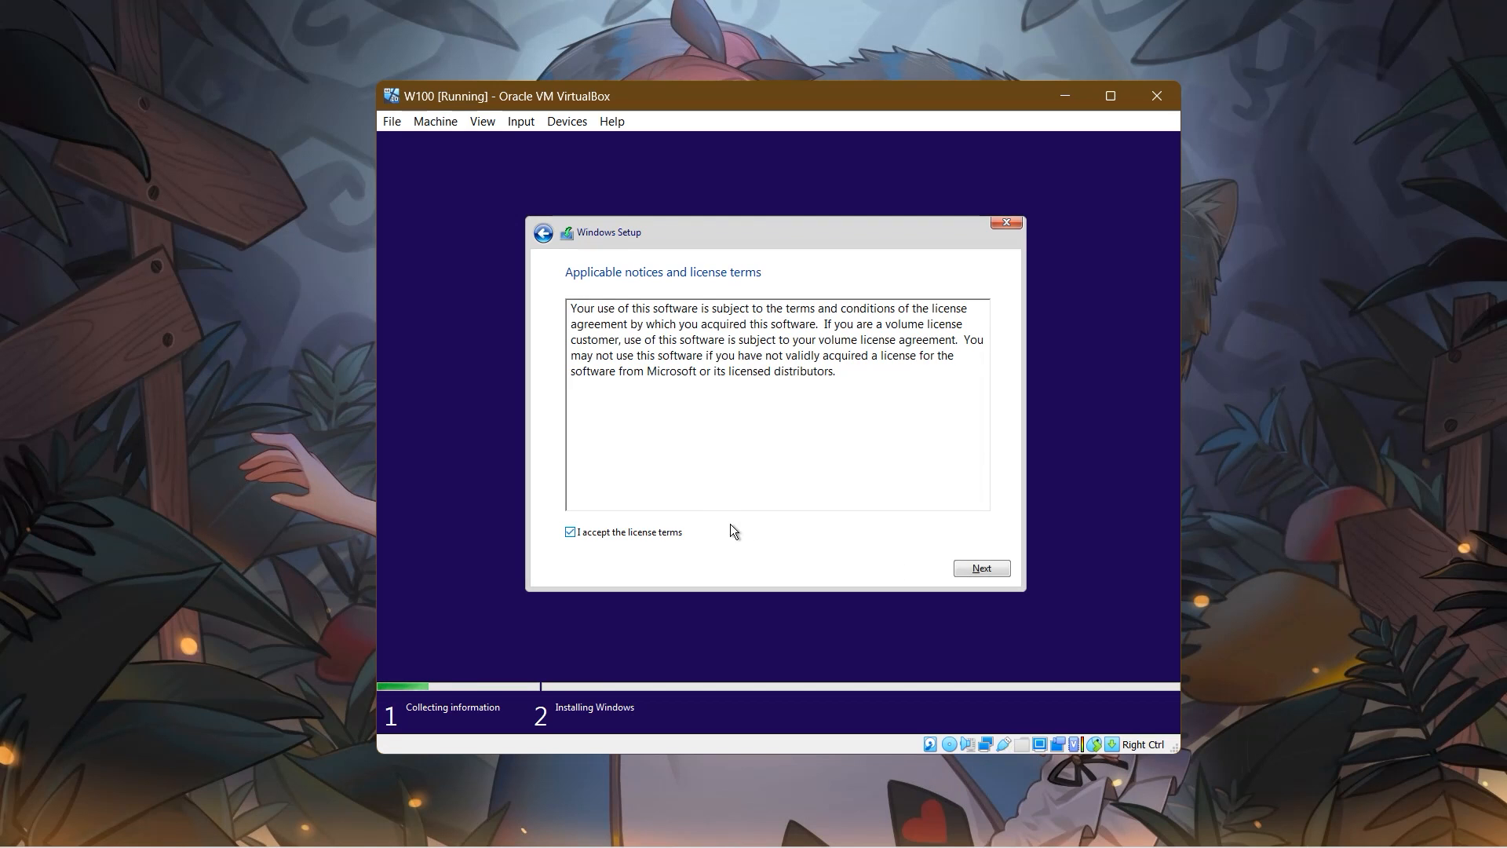
pyautogui.click(981, 568)
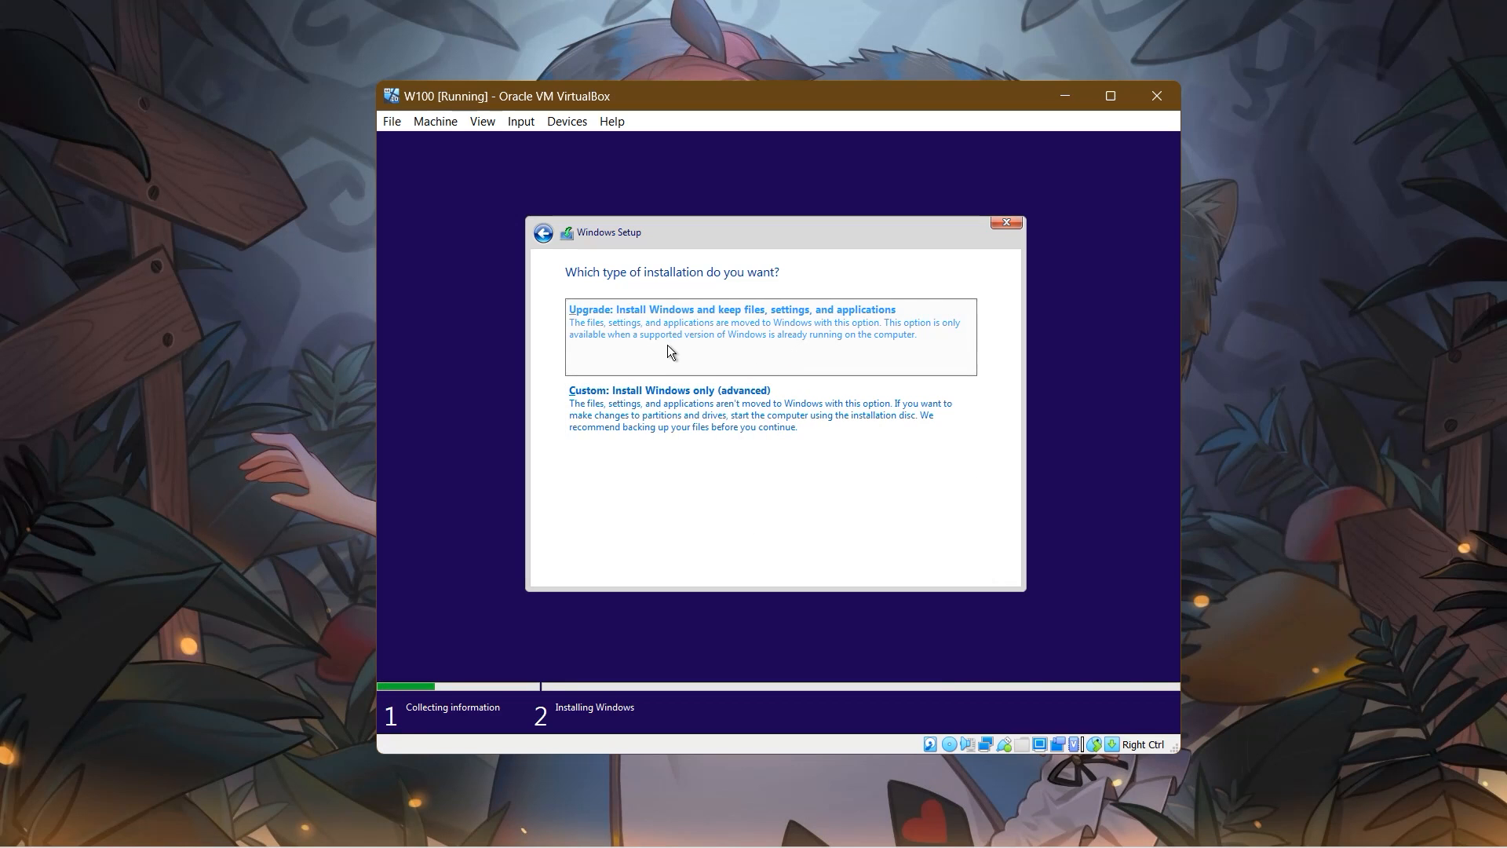
pyautogui.click(807, 449)
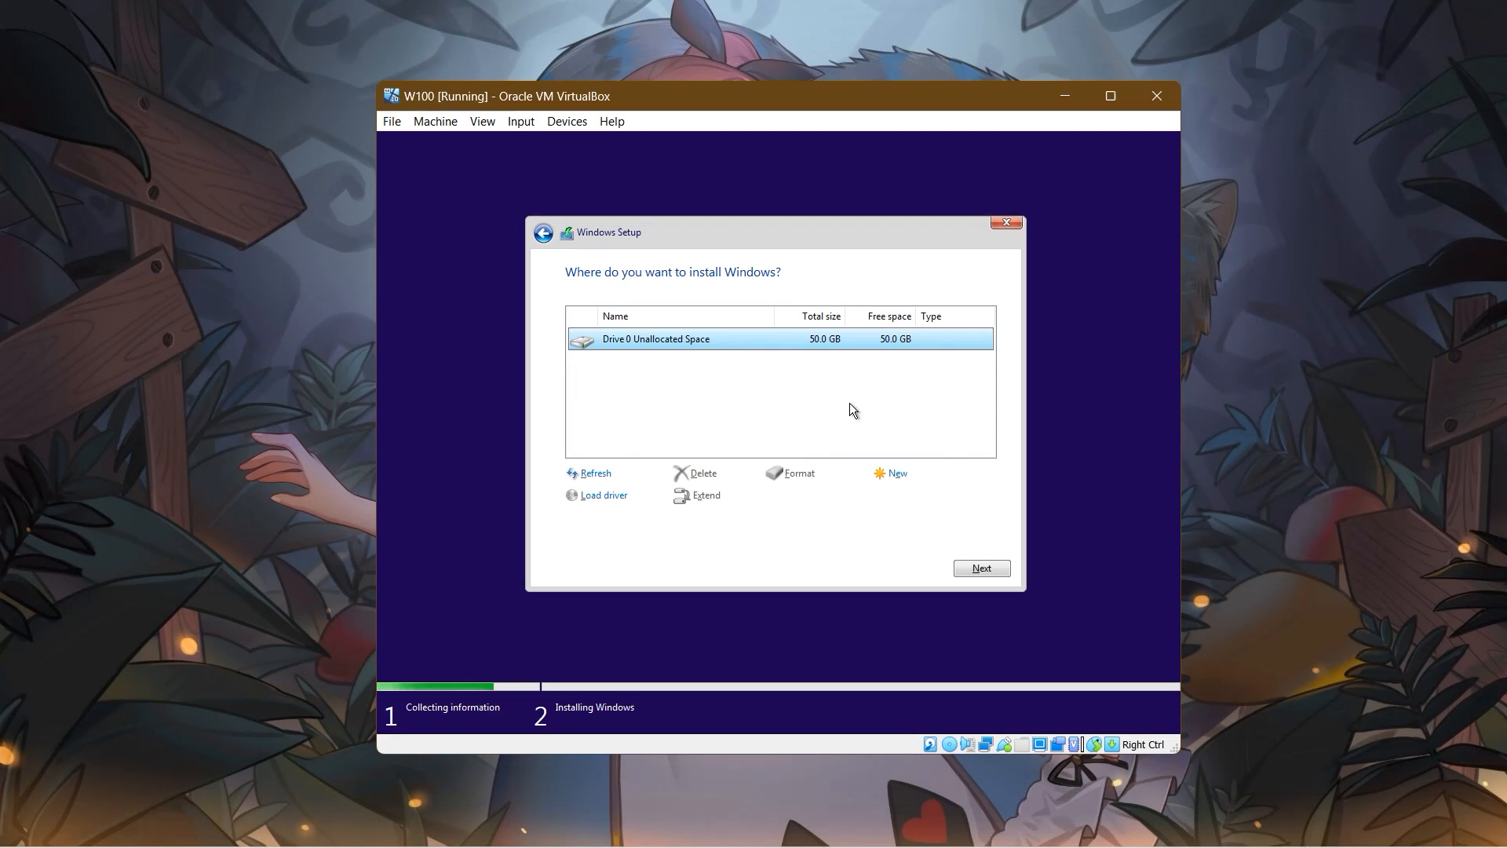
# Create a 51200 MB partition from the unallocated space on Drive 0.
pyautogui.click(899, 475)
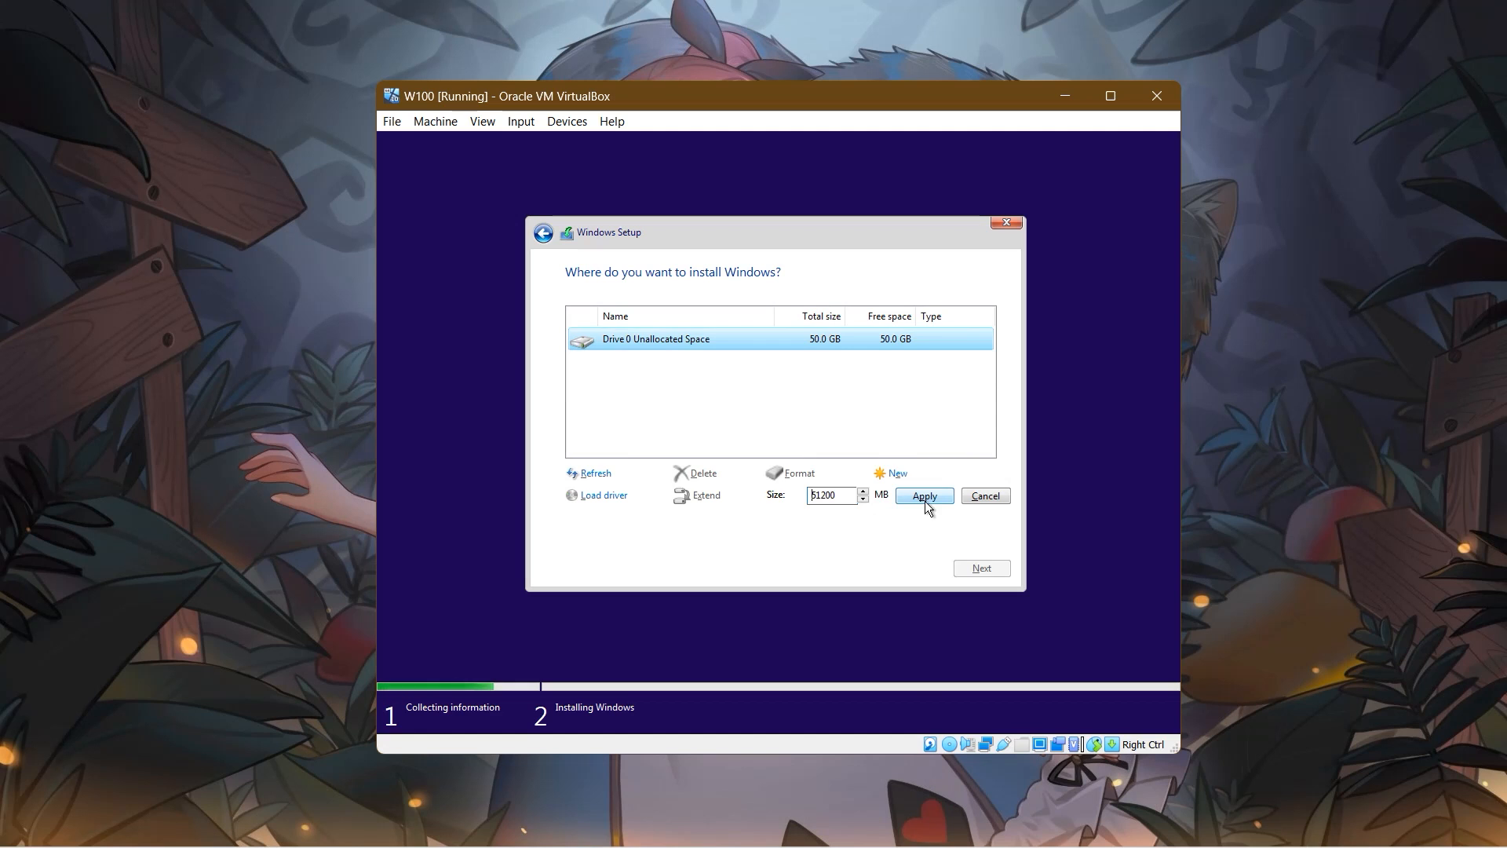
pyautogui.click(925, 501)
pyautogui.click(897, 502)
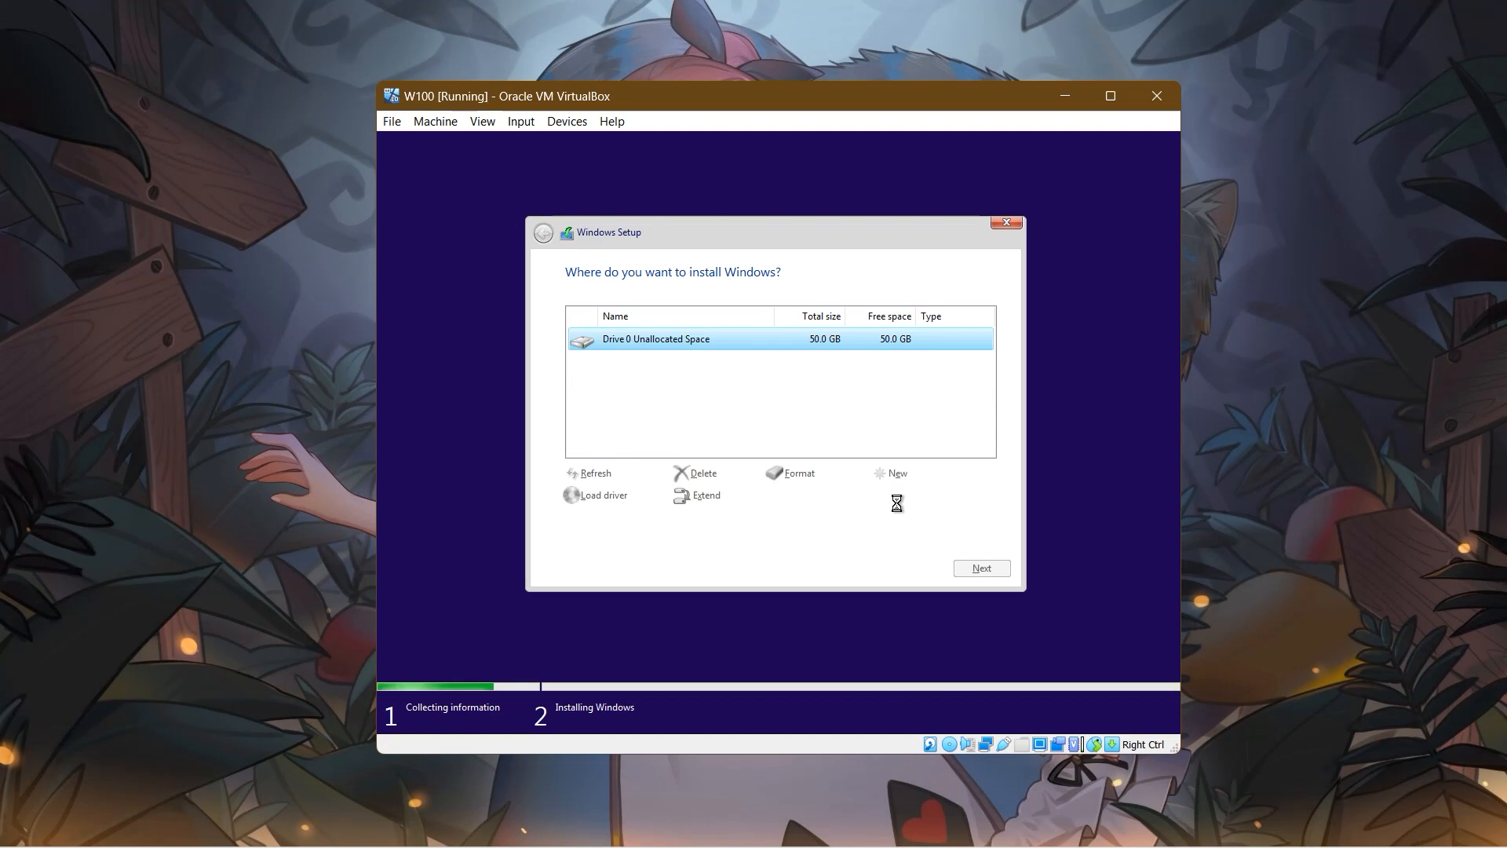
pyautogui.click(906, 406)
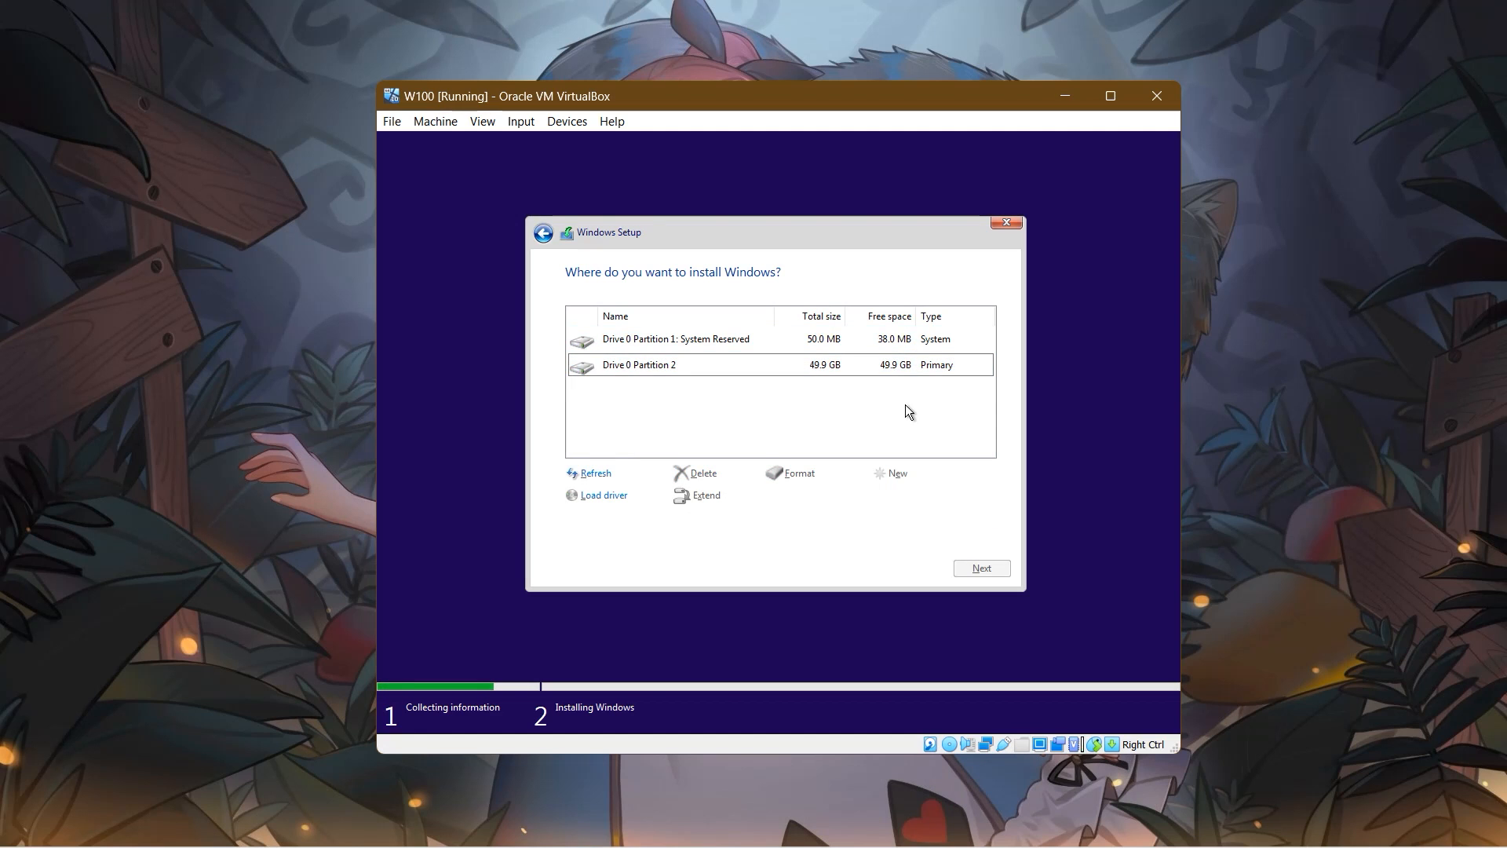
# Select the primary partition, Drive 0 Partition 2, and start installing Windows on it.
pyautogui.click(747, 347)
pyautogui.click(751, 413)
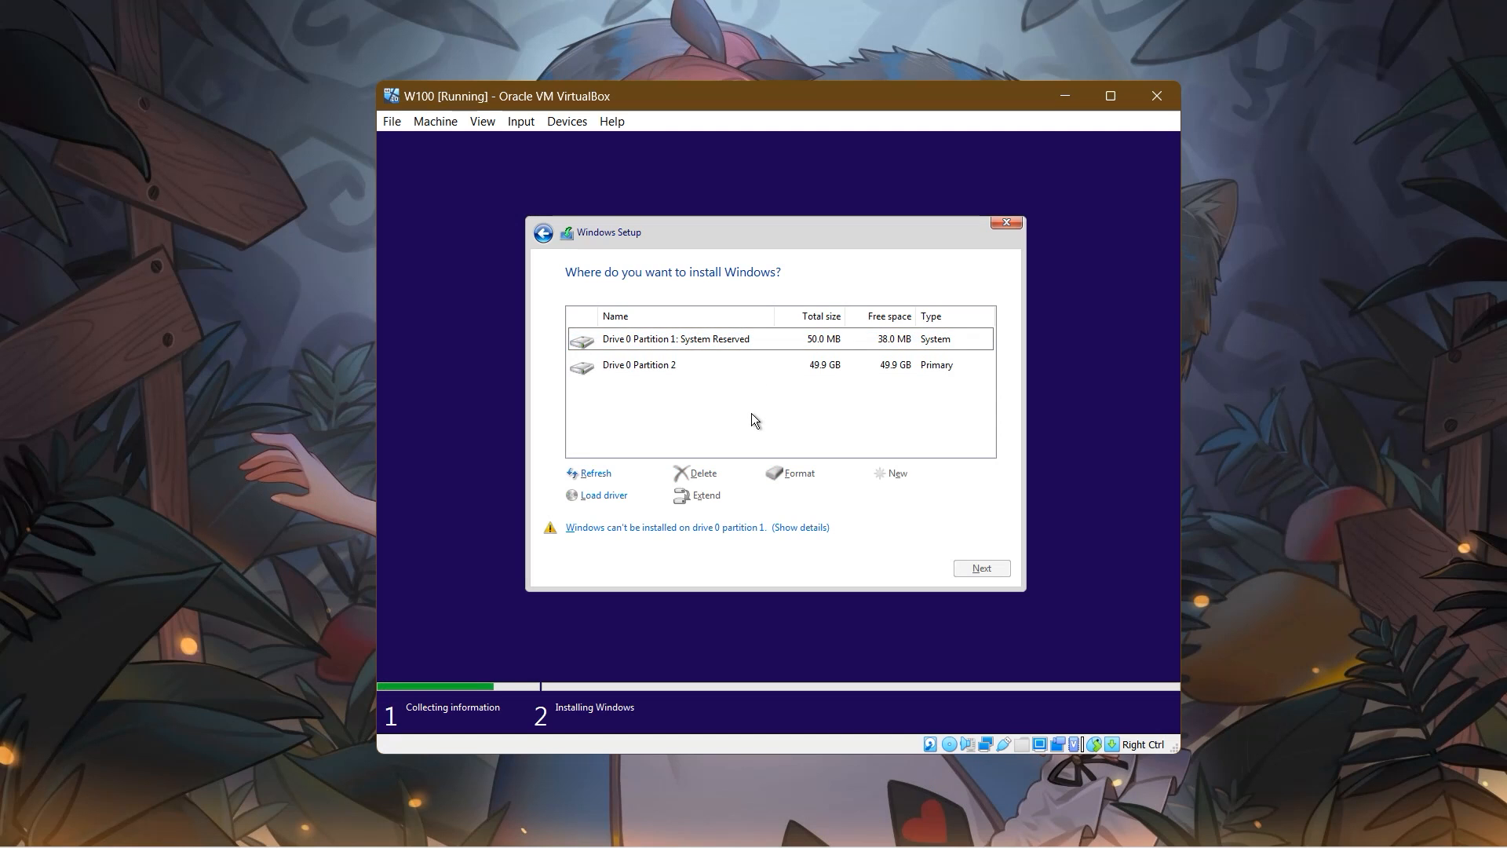
pyautogui.click(664, 373)
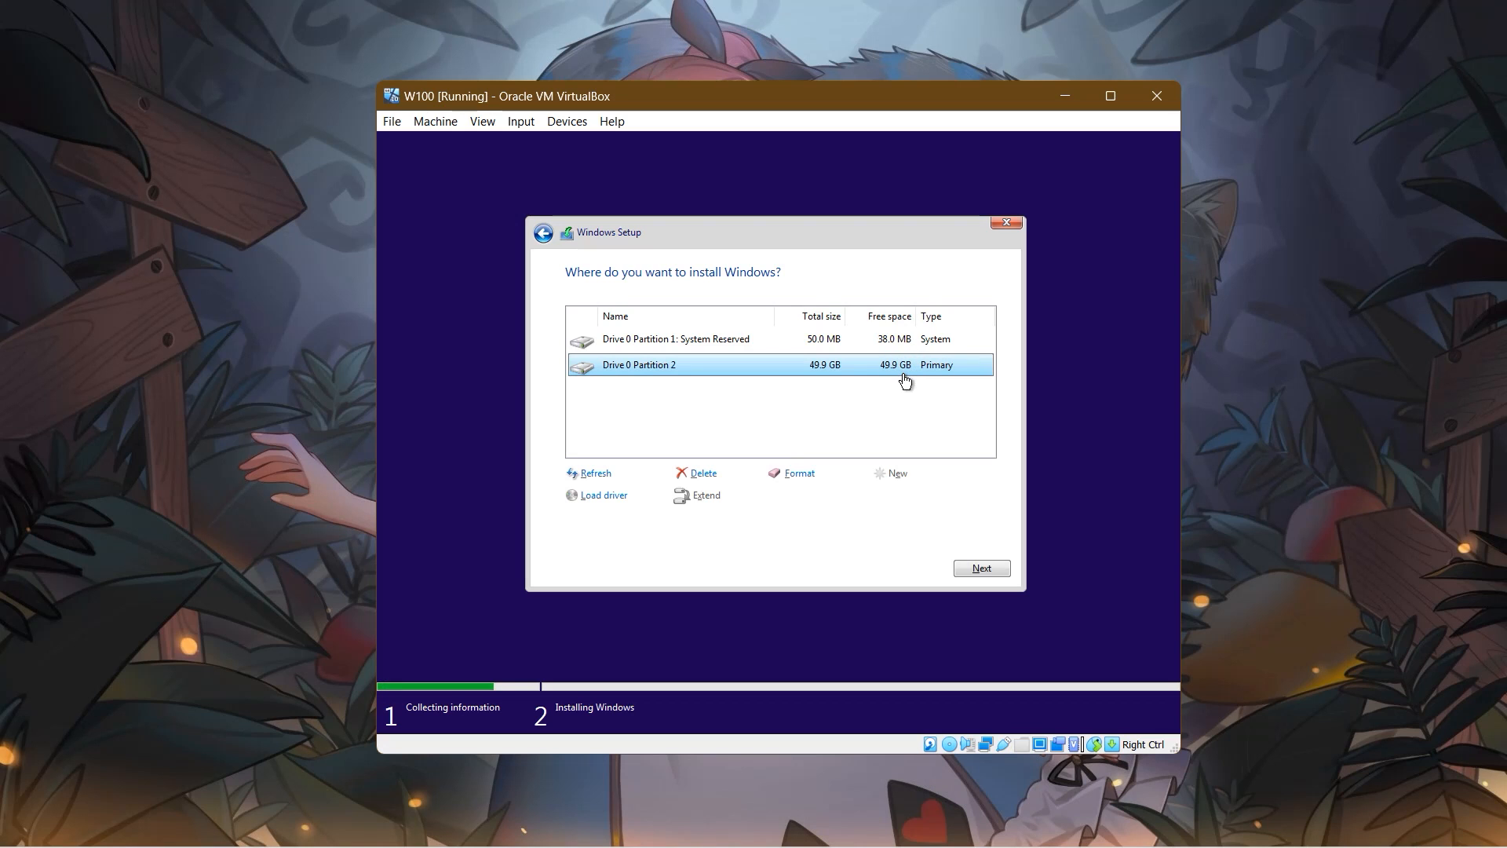
pyautogui.click(950, 344)
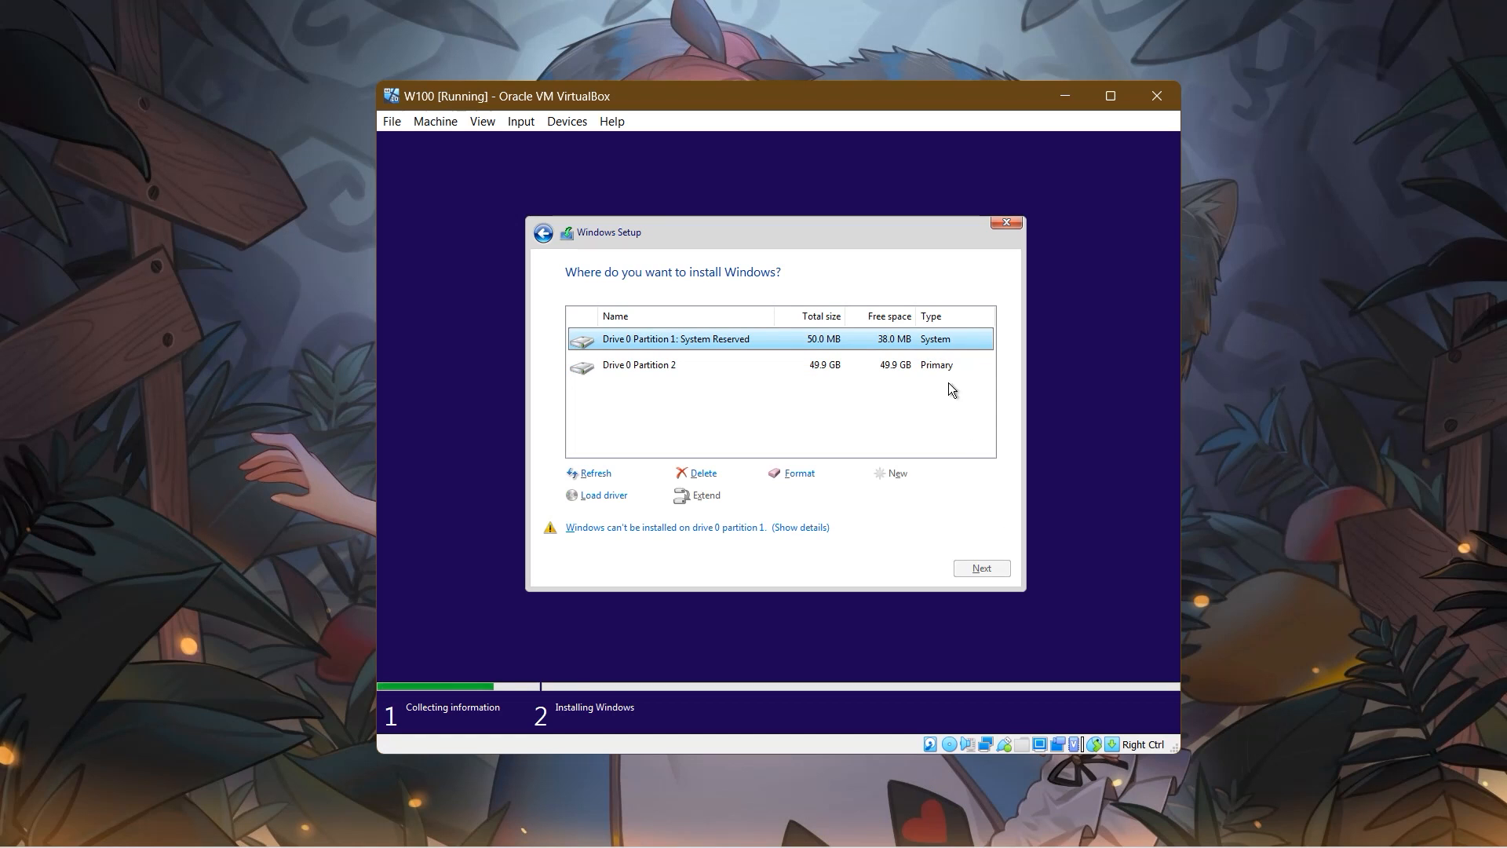
pyautogui.click(928, 366)
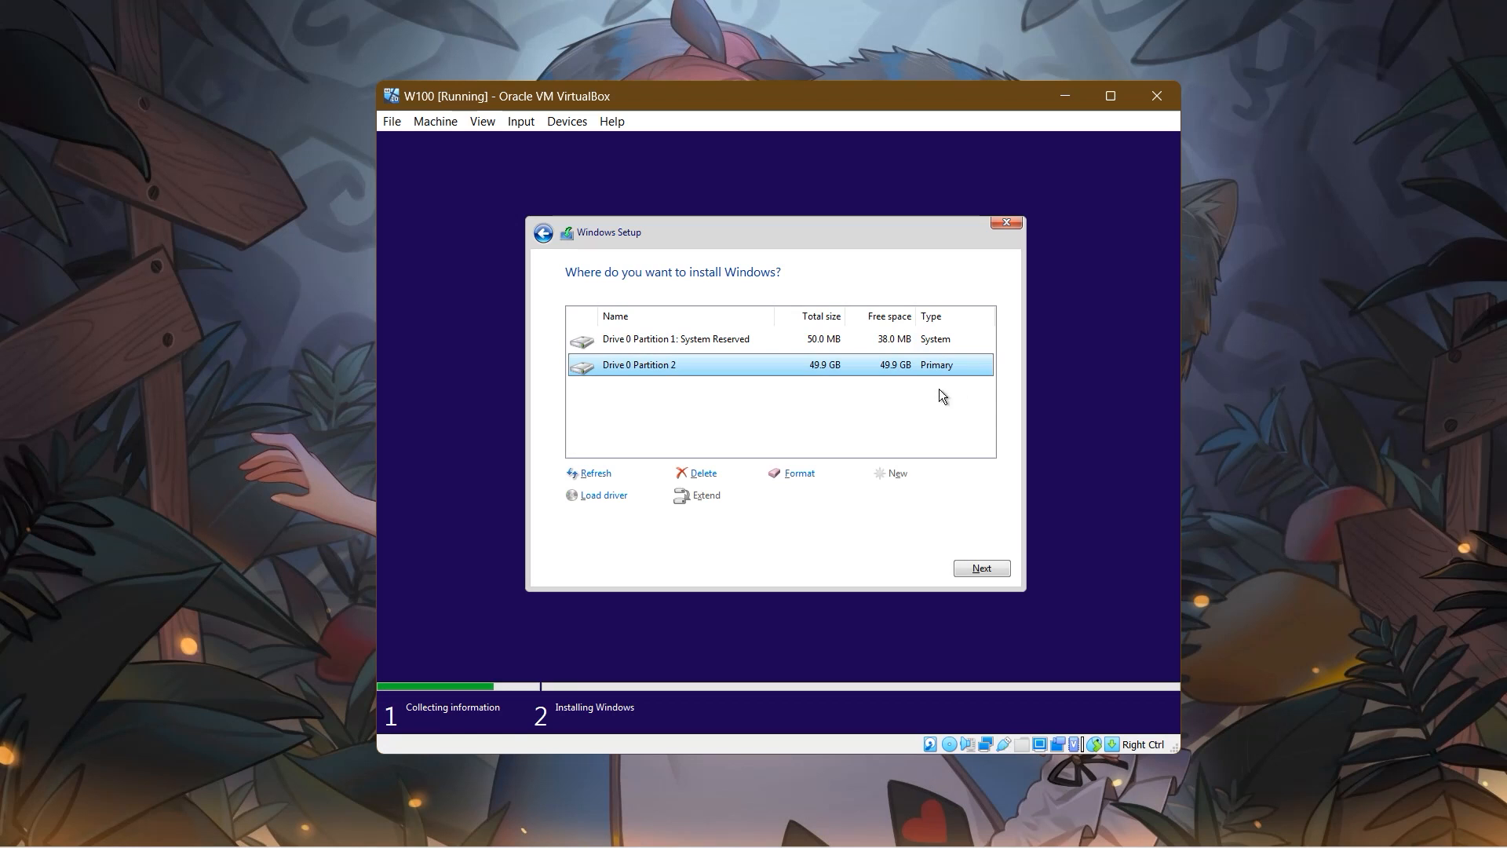
pyautogui.click(1002, 568)
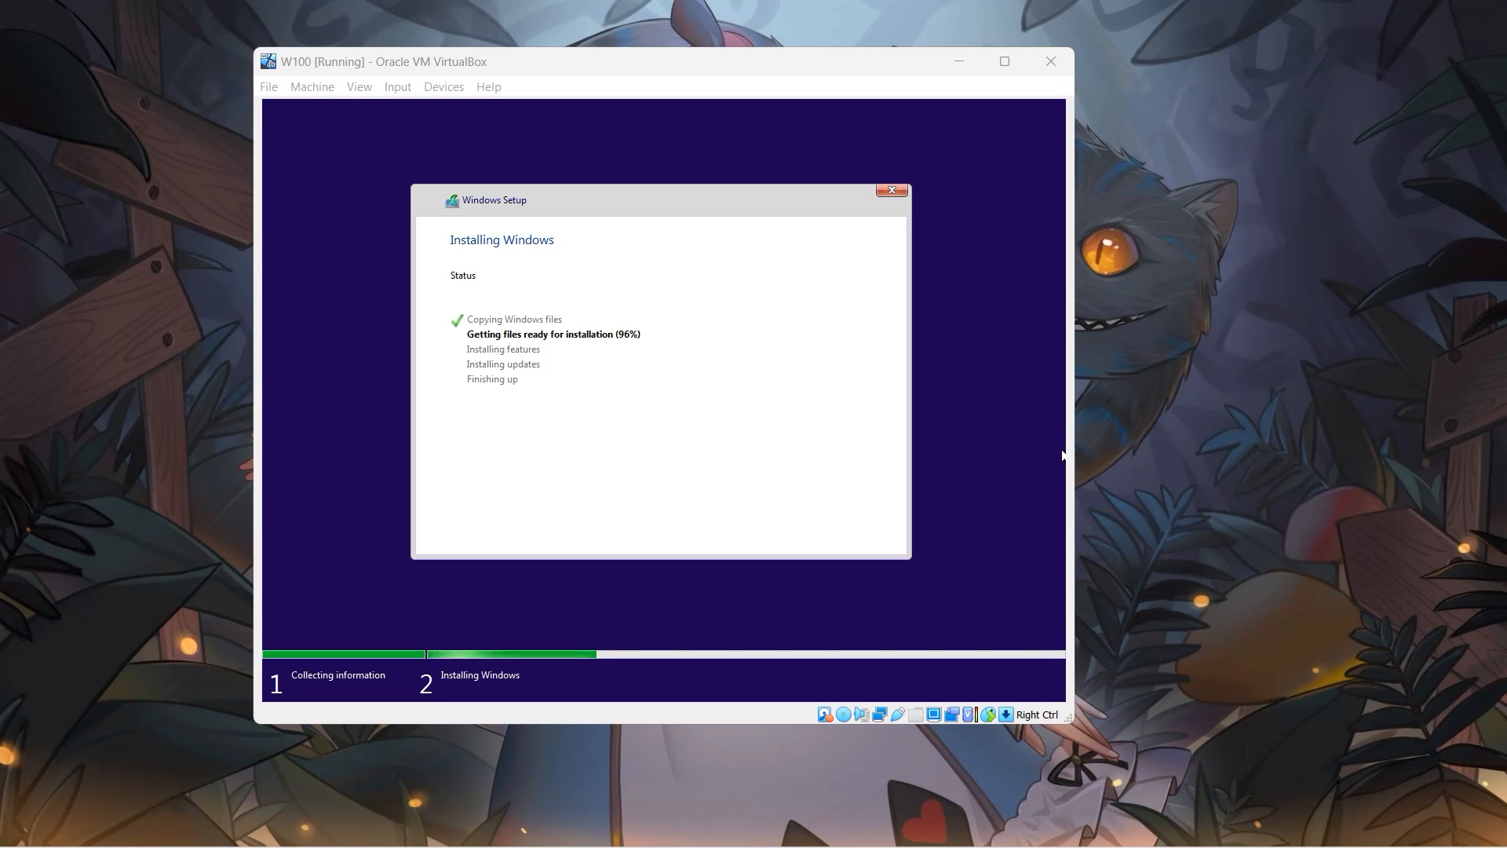
# Dismiss the mouse pointer integration notices while the virtual machine restarts.
pyautogui.click(886, 436)
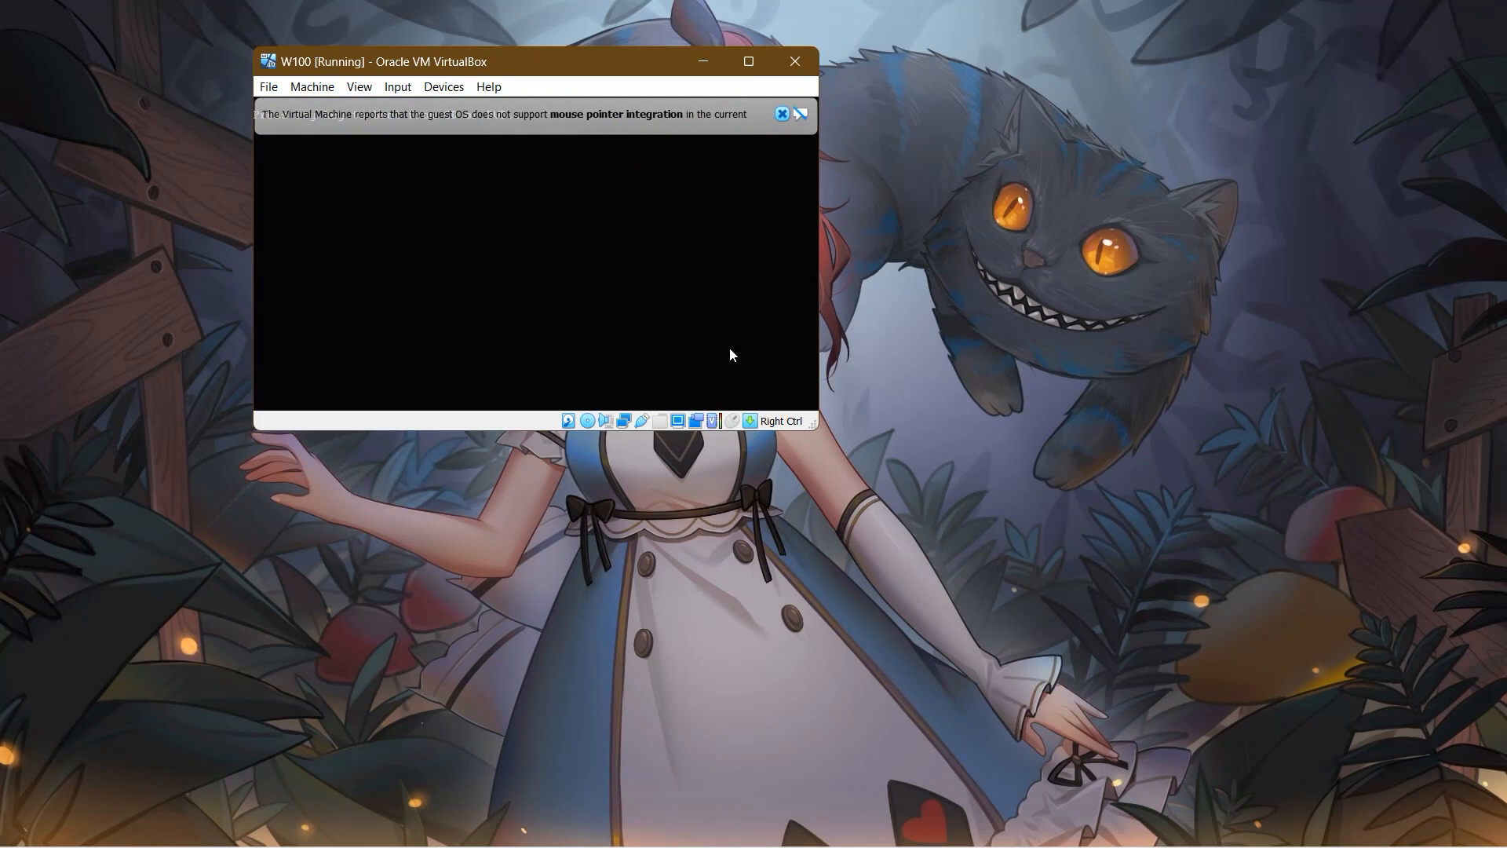
pyautogui.click(786, 119)
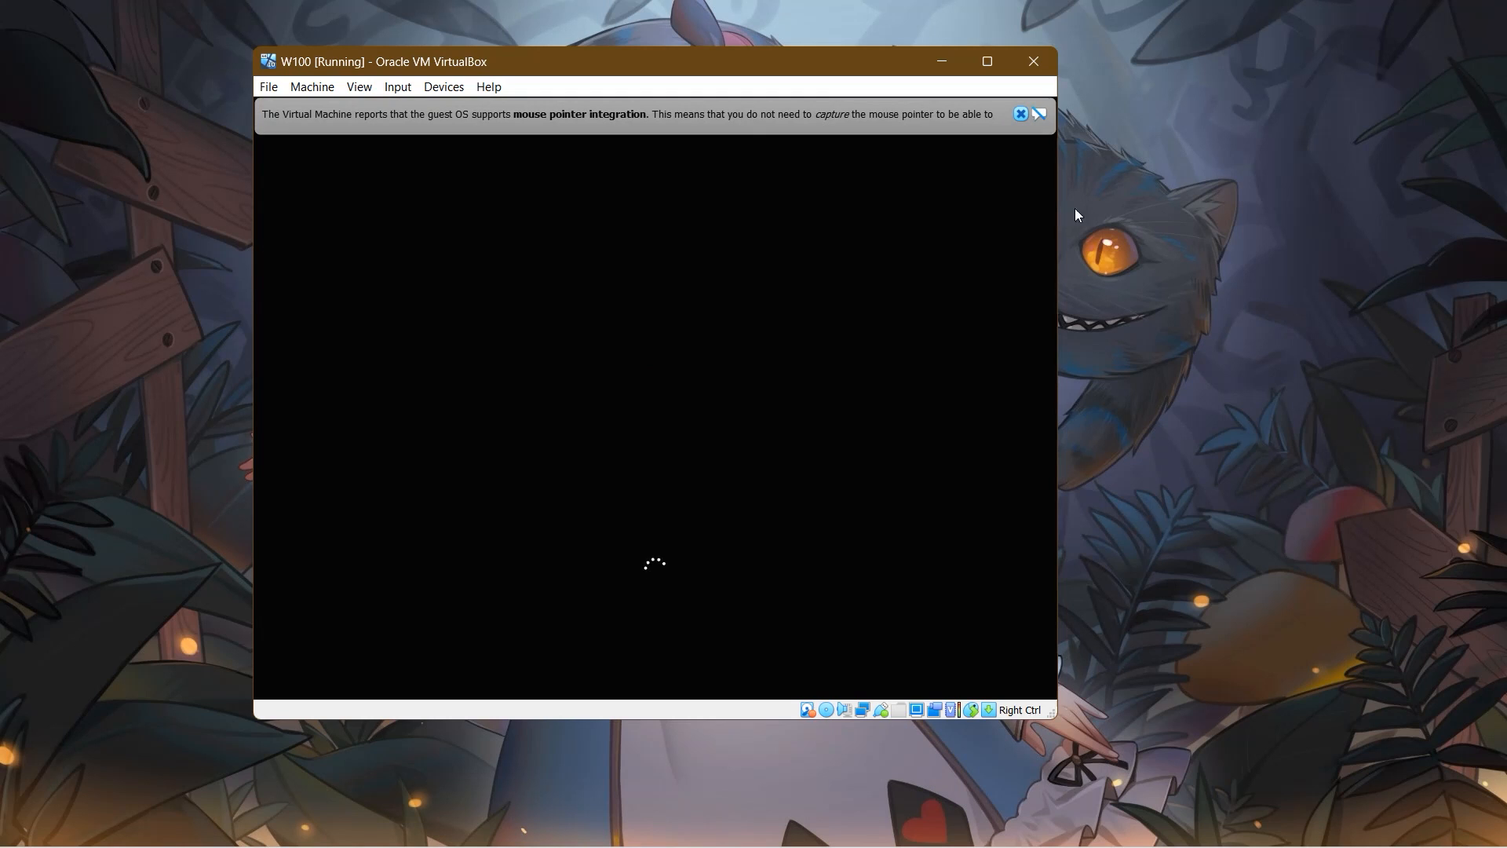
pyautogui.click(1021, 115)
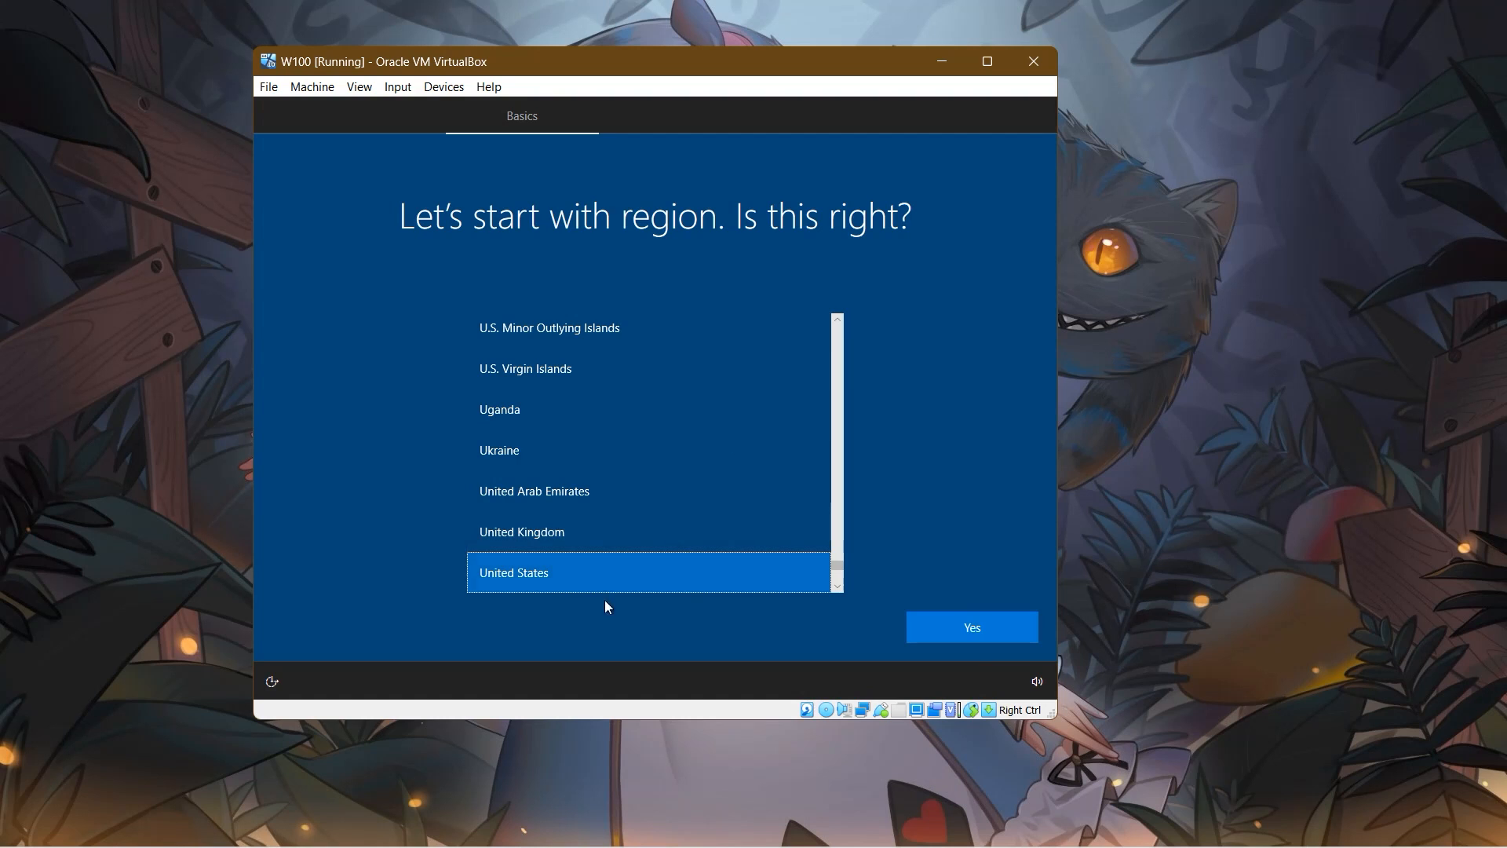
# Confirm United States as the region and US as the keyboard layout.
pyautogui.click(1001, 624)
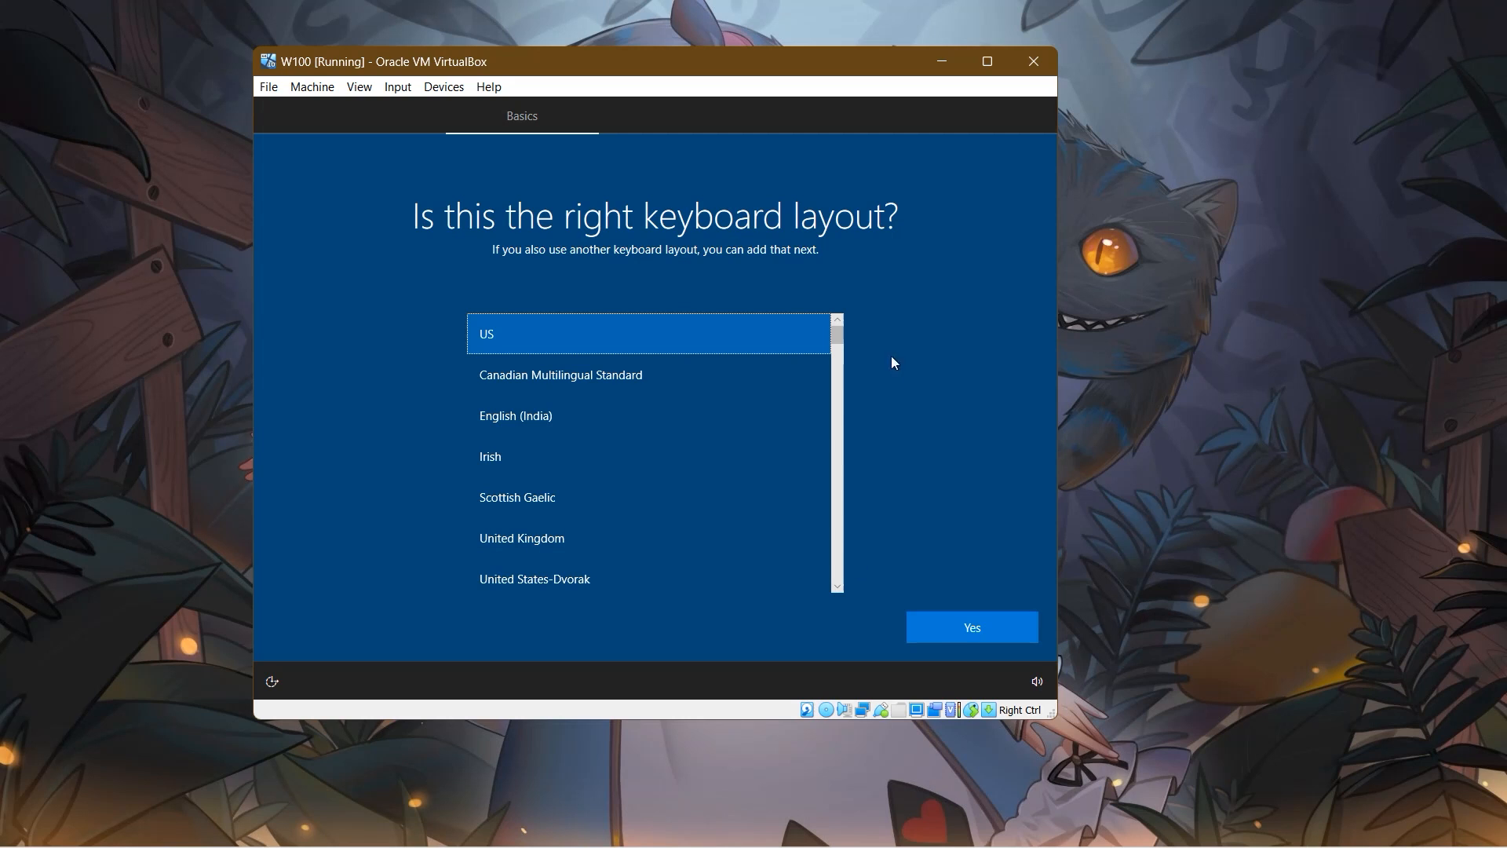
pyautogui.click(1019, 626)
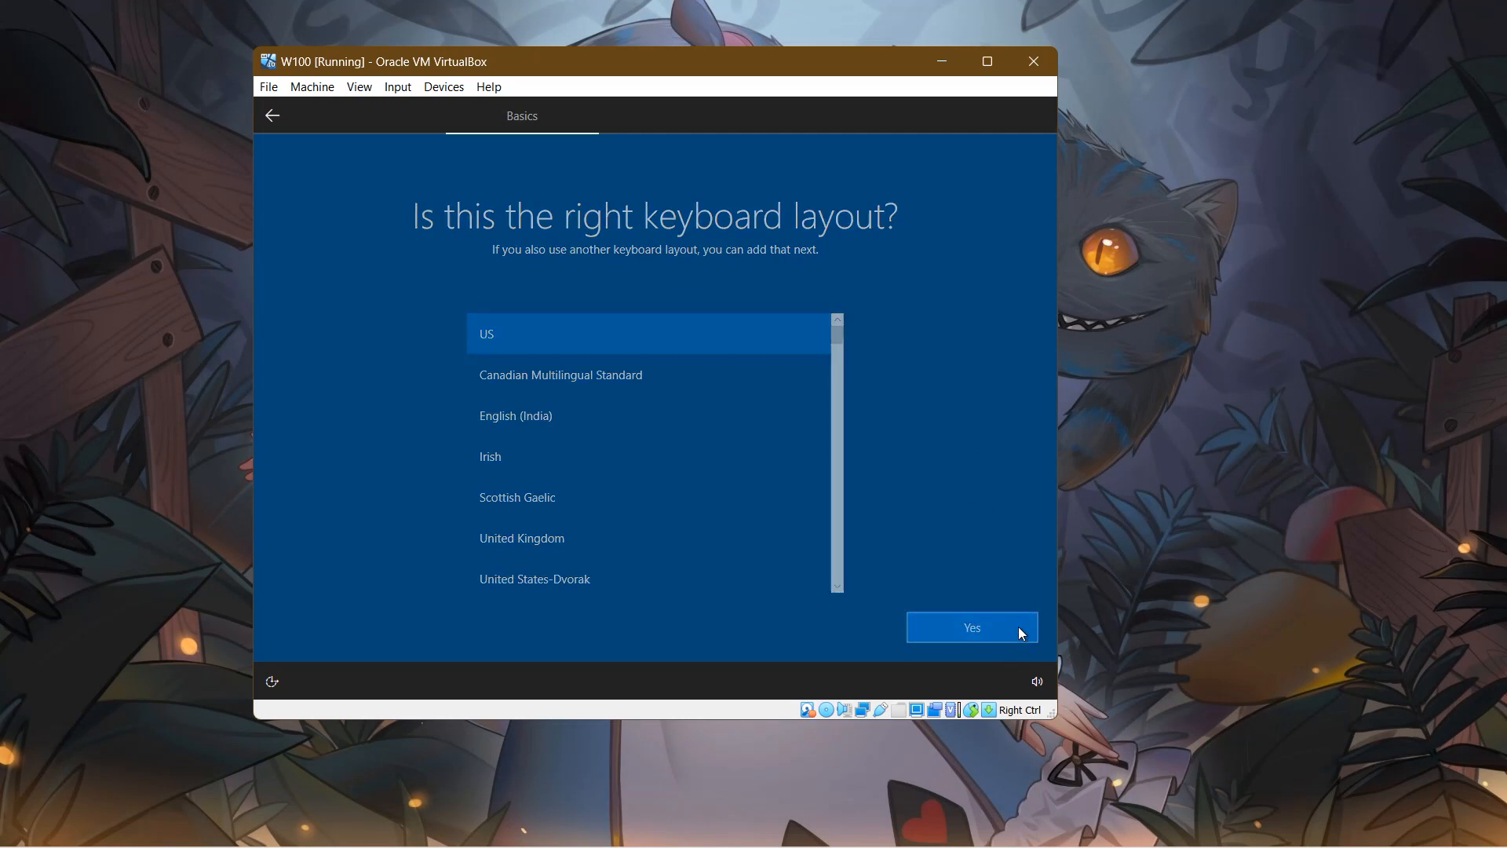
pyautogui.click(1019, 628)
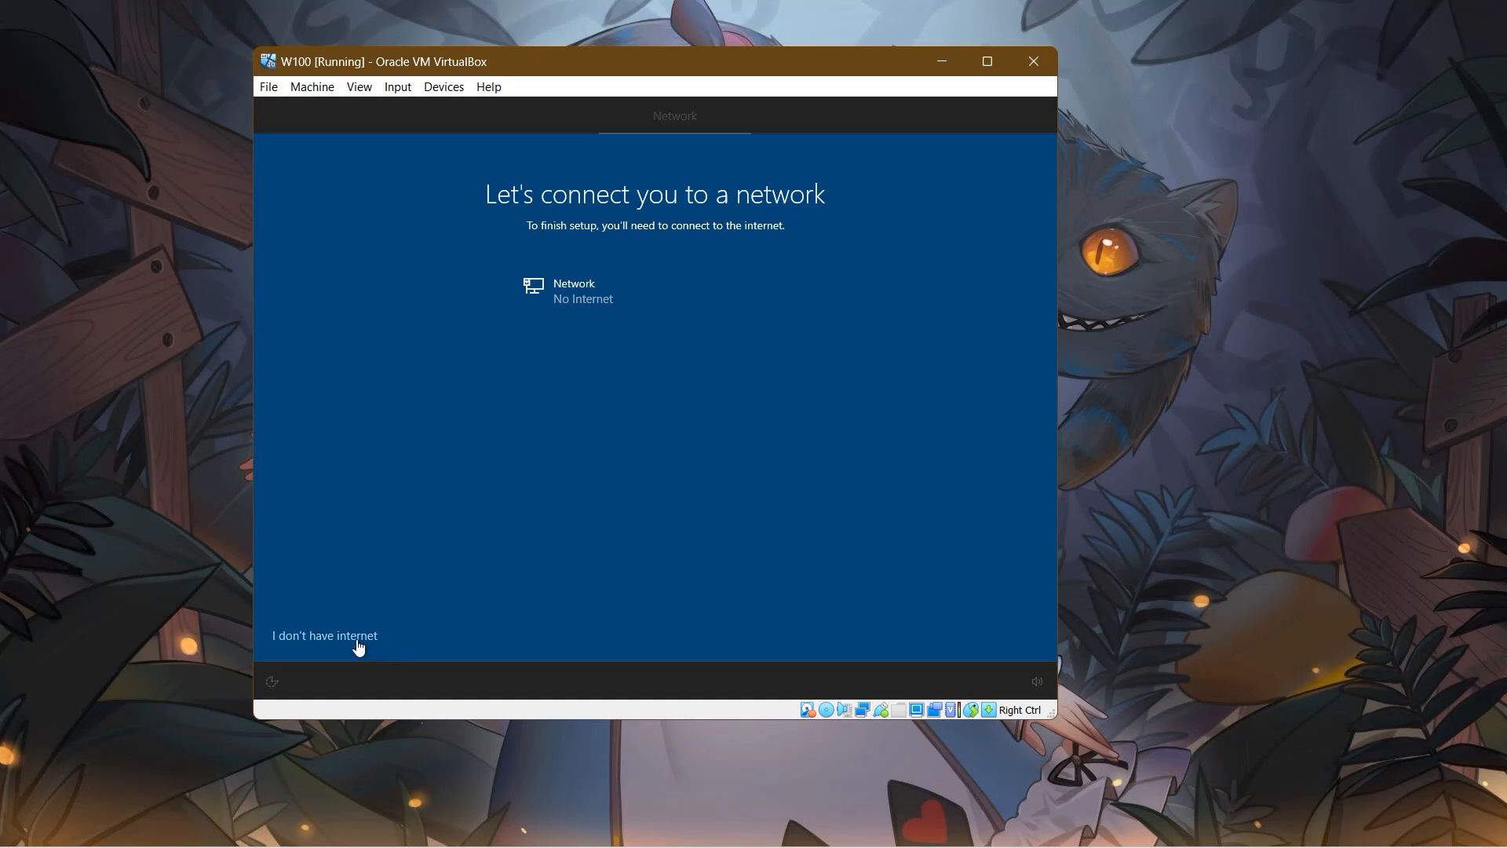
# Continue with limited setup without internet and create a local account named Abc.
pyautogui.click(358, 646)
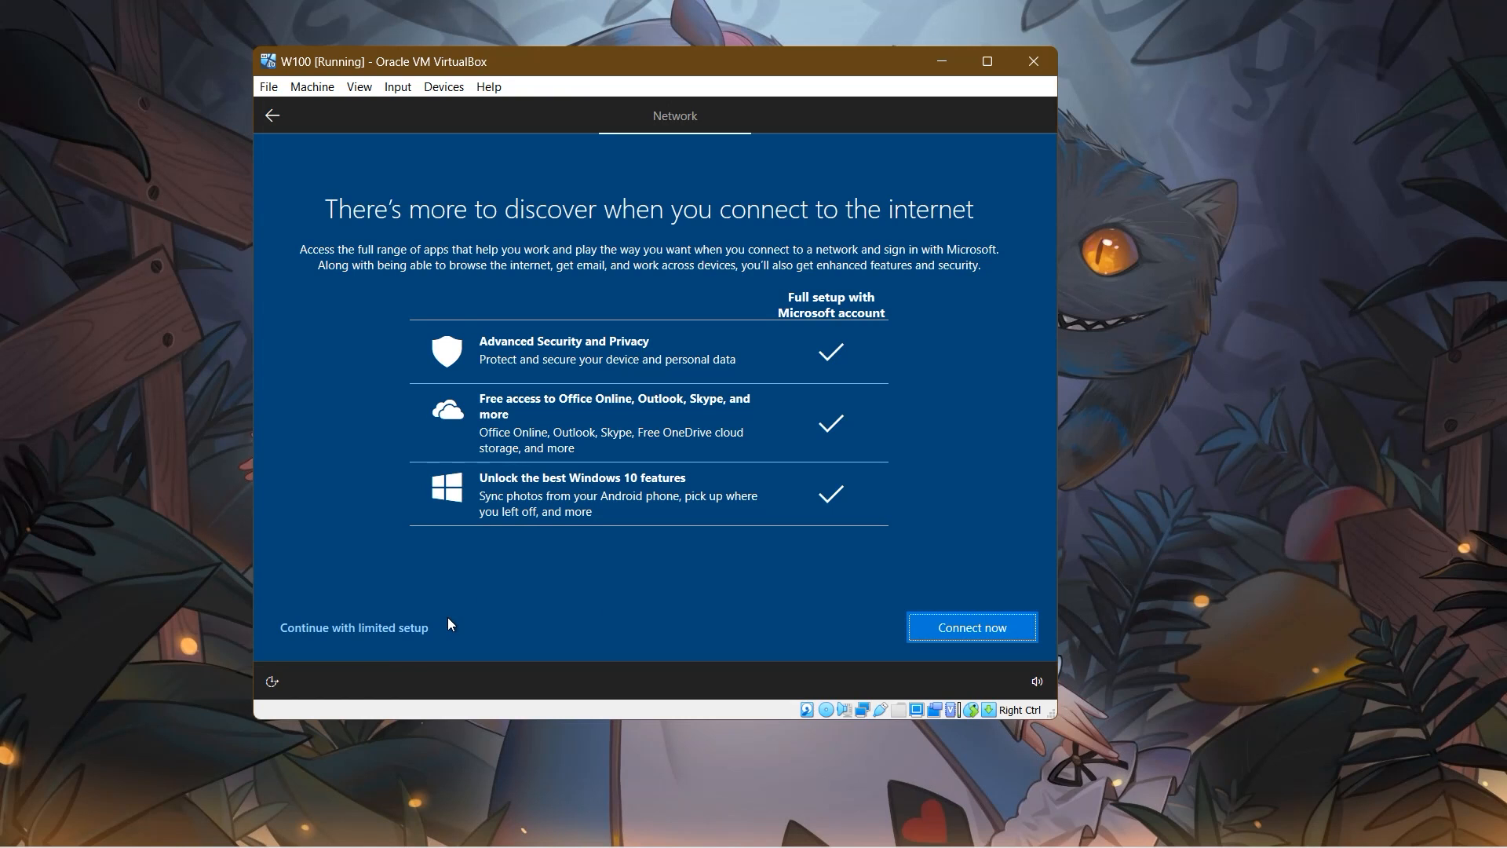
pyautogui.click(391, 628)
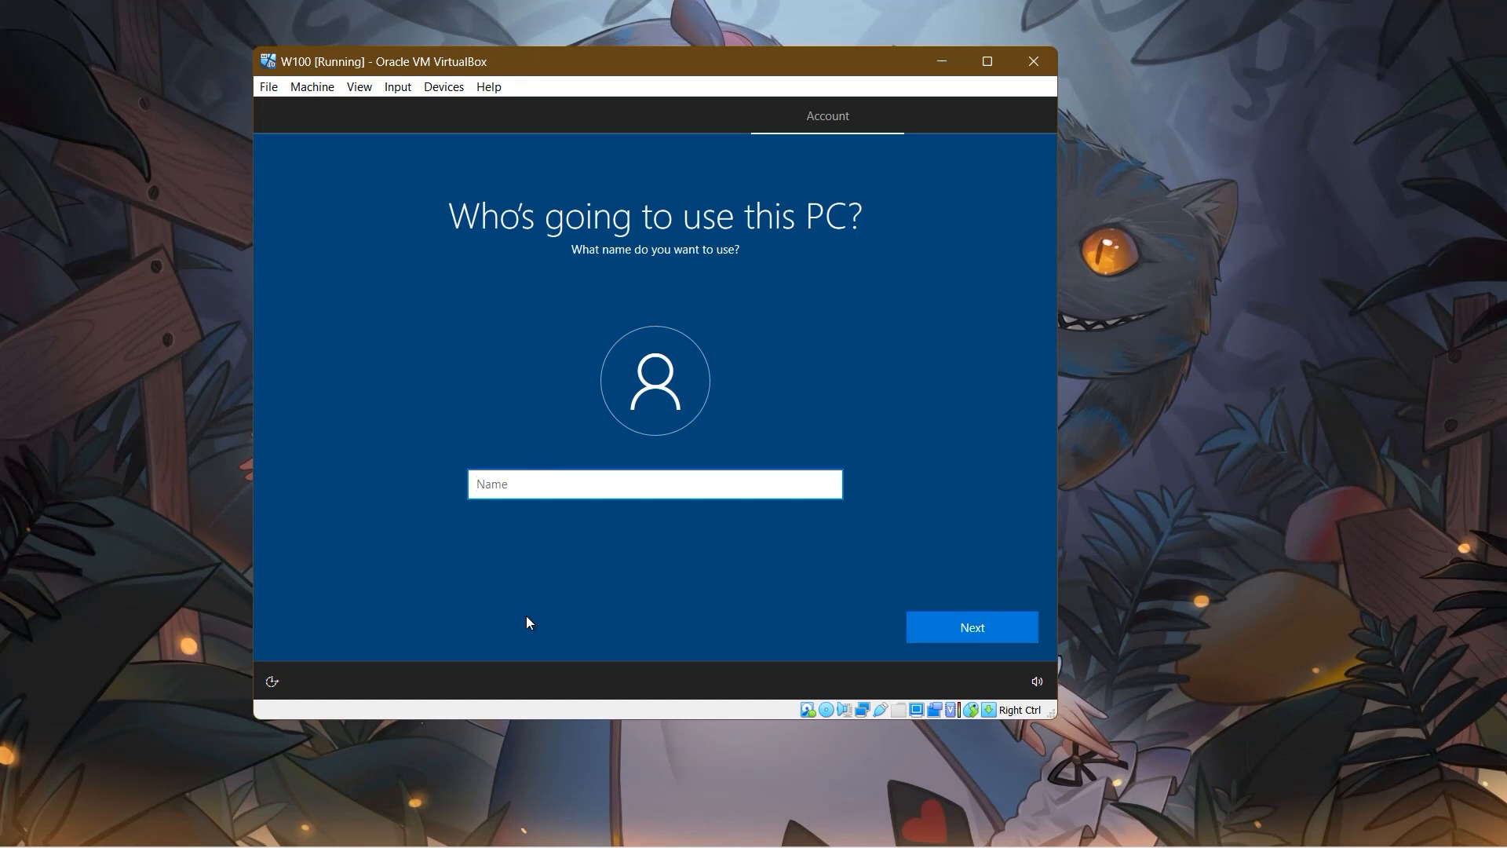
pyautogui.write('Abc')
pyautogui.click(1000, 626)
pyautogui.click(1000, 626)
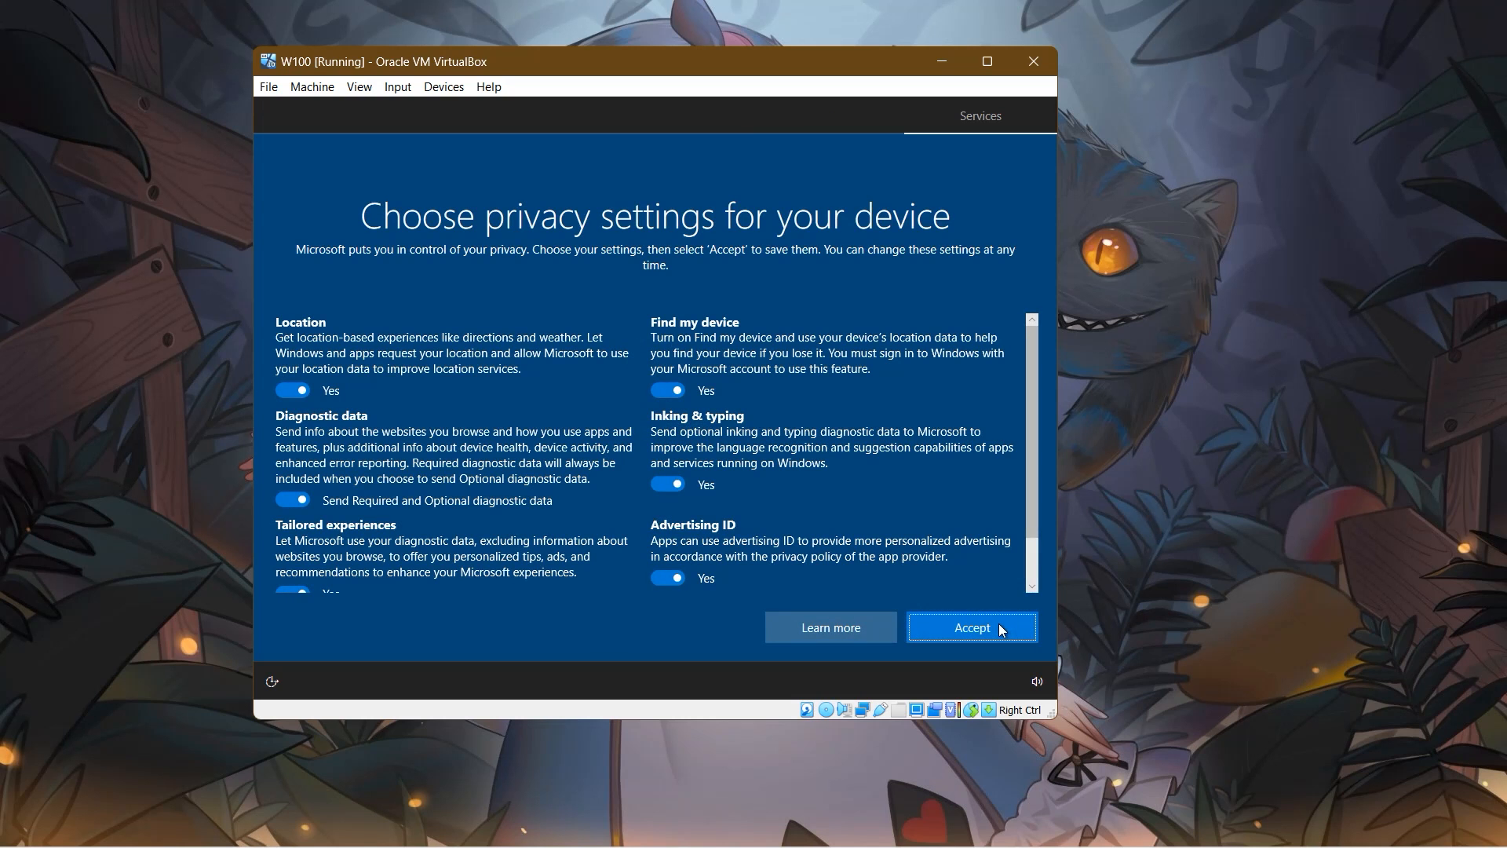
# Turn off location, Find my device, inking and typing, optional diagnostic data, tailored experiences and advertising ID, and accept the privacy settings.
pyautogui.click(292, 390)
pyautogui.click(672, 485)
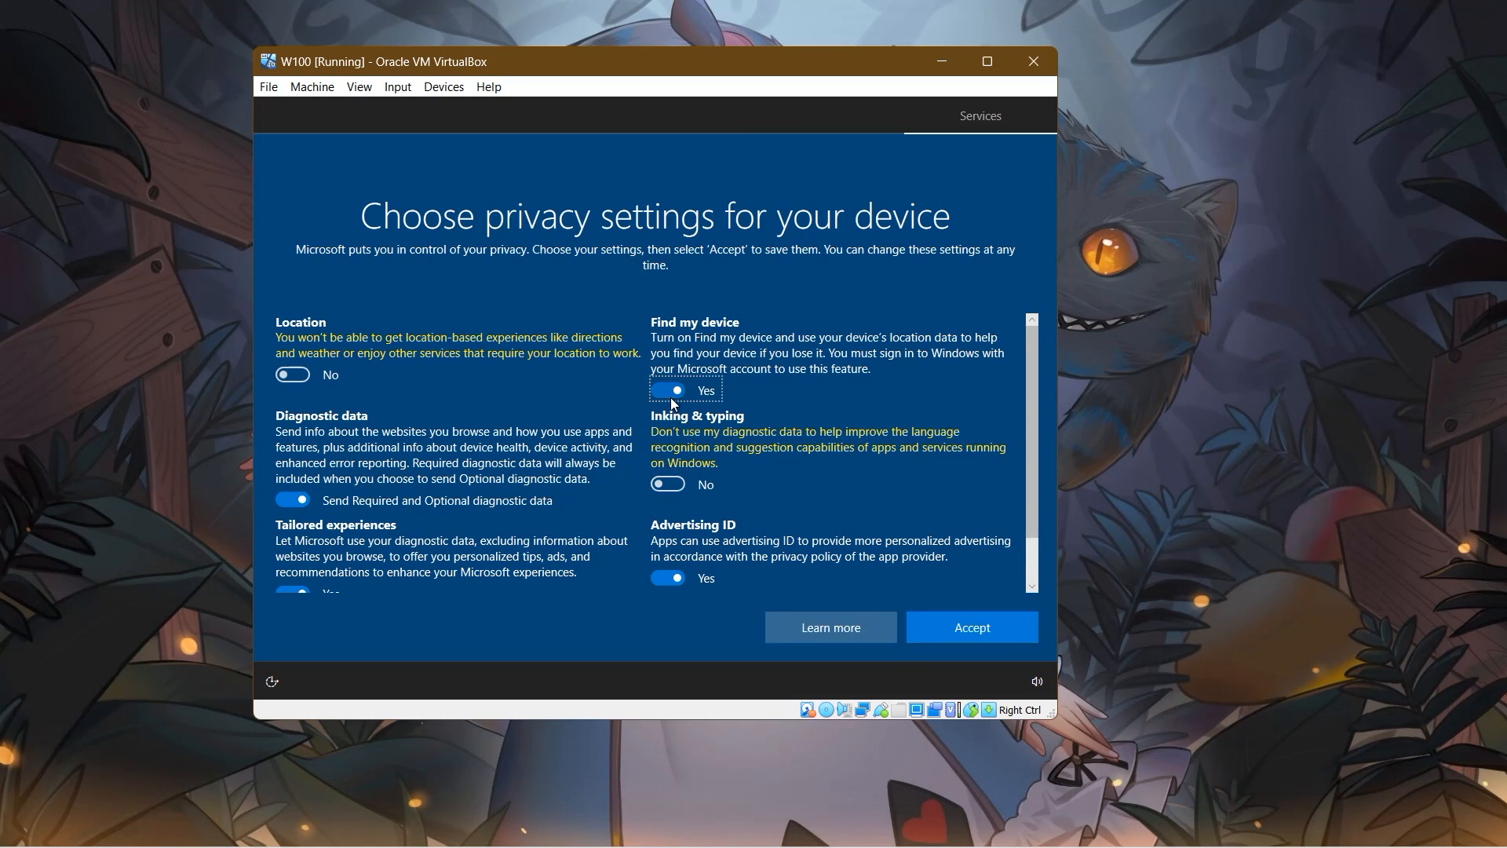
pyautogui.click(671, 397)
pyautogui.click(292, 574)
pyautogui.click(295, 483)
pyautogui.click(668, 562)
pyautogui.scroll(-2, 741, 451)
pyautogui.scroll(2, 773, 455)
pyautogui.scroll(-2, 901, 553)
pyautogui.click(1005, 632)
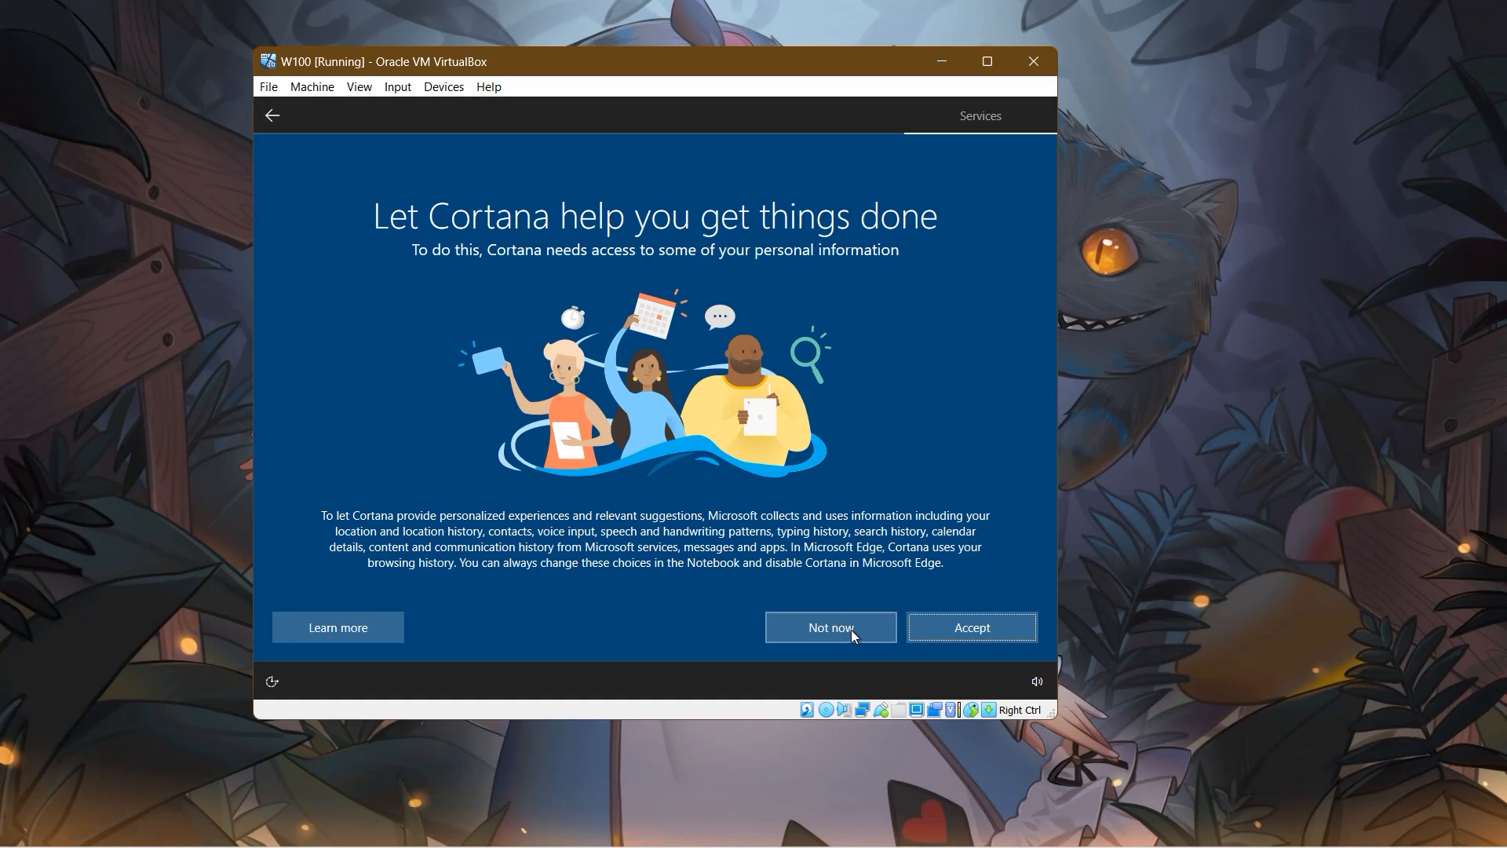
# Decline Cortana and postpone the Microsoft Edge offer on the new desktop.
pyautogui.click(851, 630)
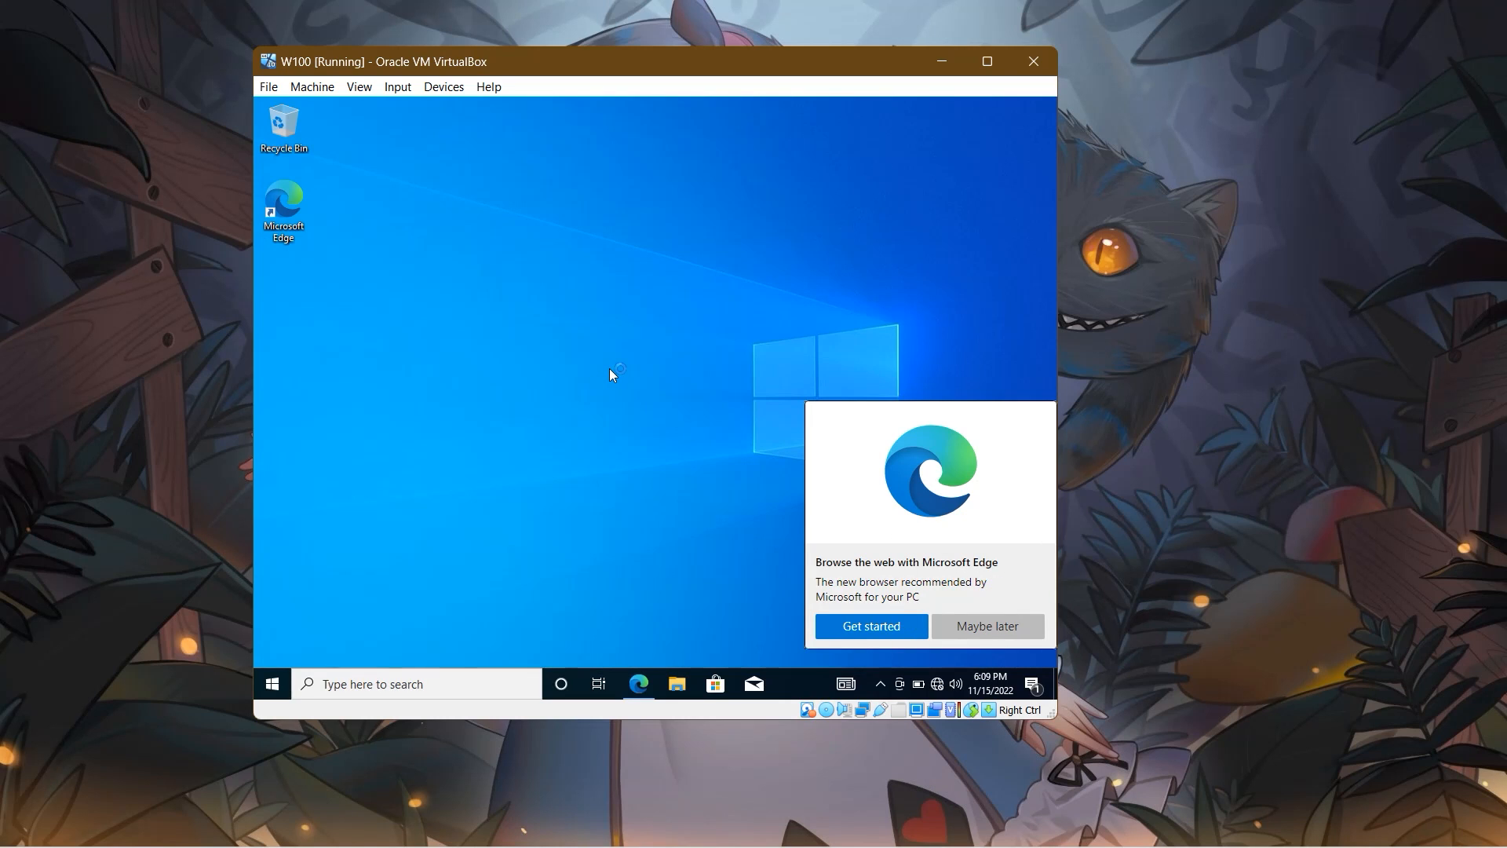
pyautogui.click(1024, 628)
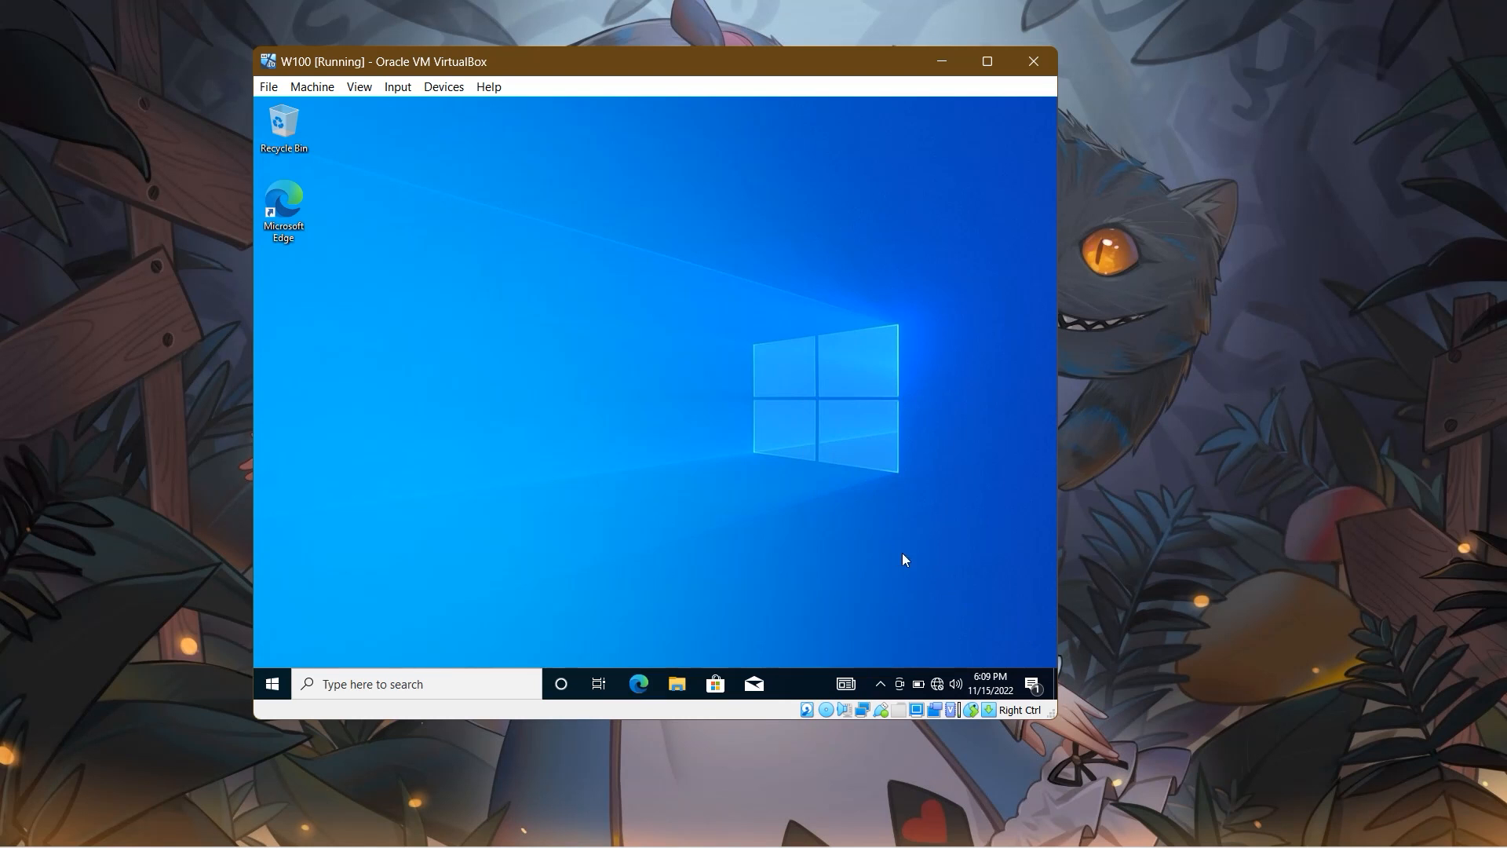
pyautogui.click(272, 684)
pyautogui.scroll(-10, 357, 471)
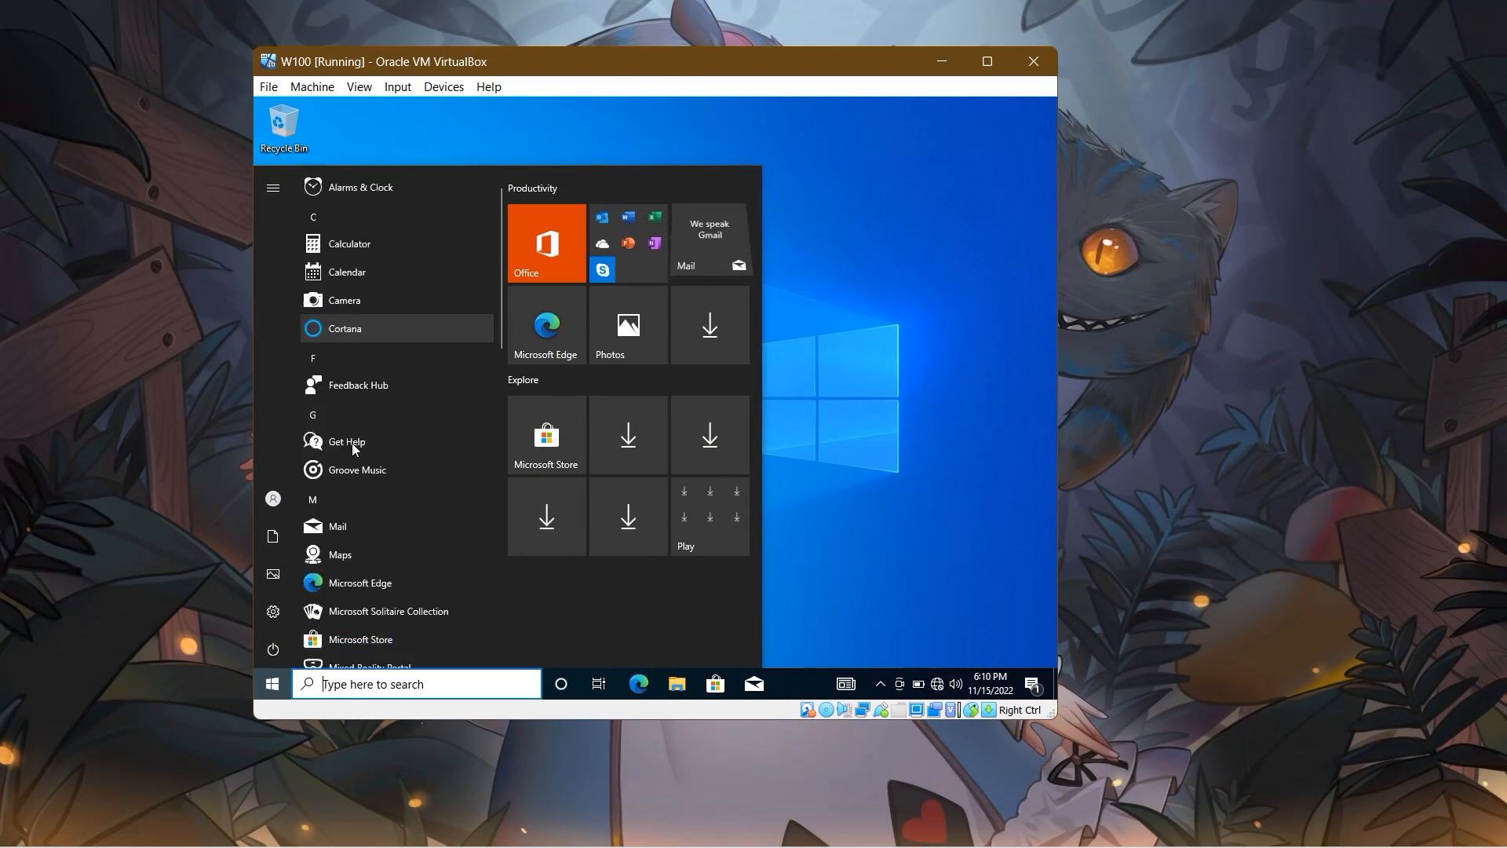
pyautogui.click(890, 446)
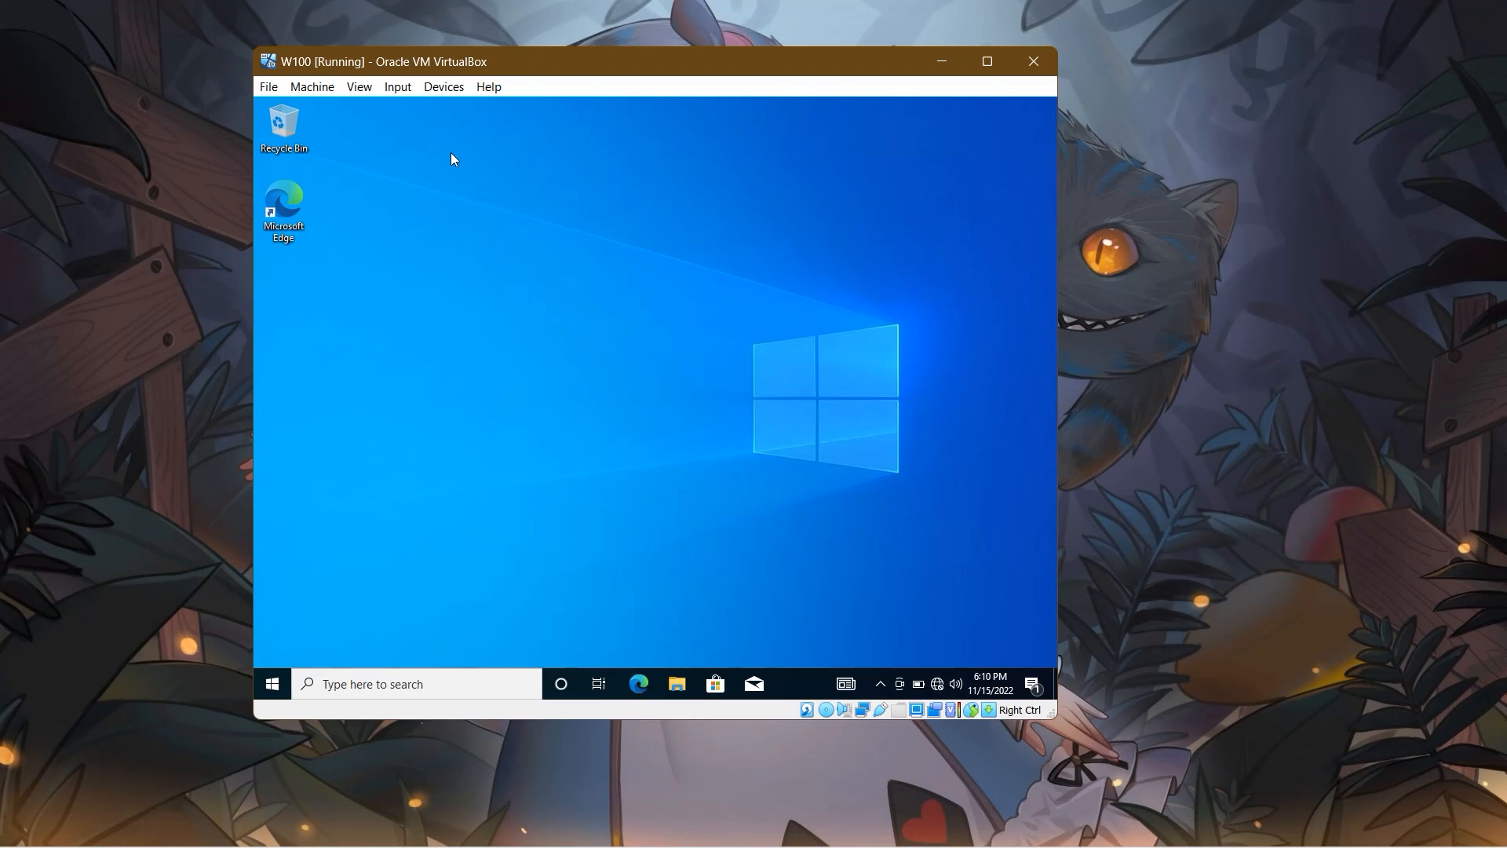
# Insert the Guest Additions CD image into the running W100 virtual machine.
pyautogui.click(444, 86)
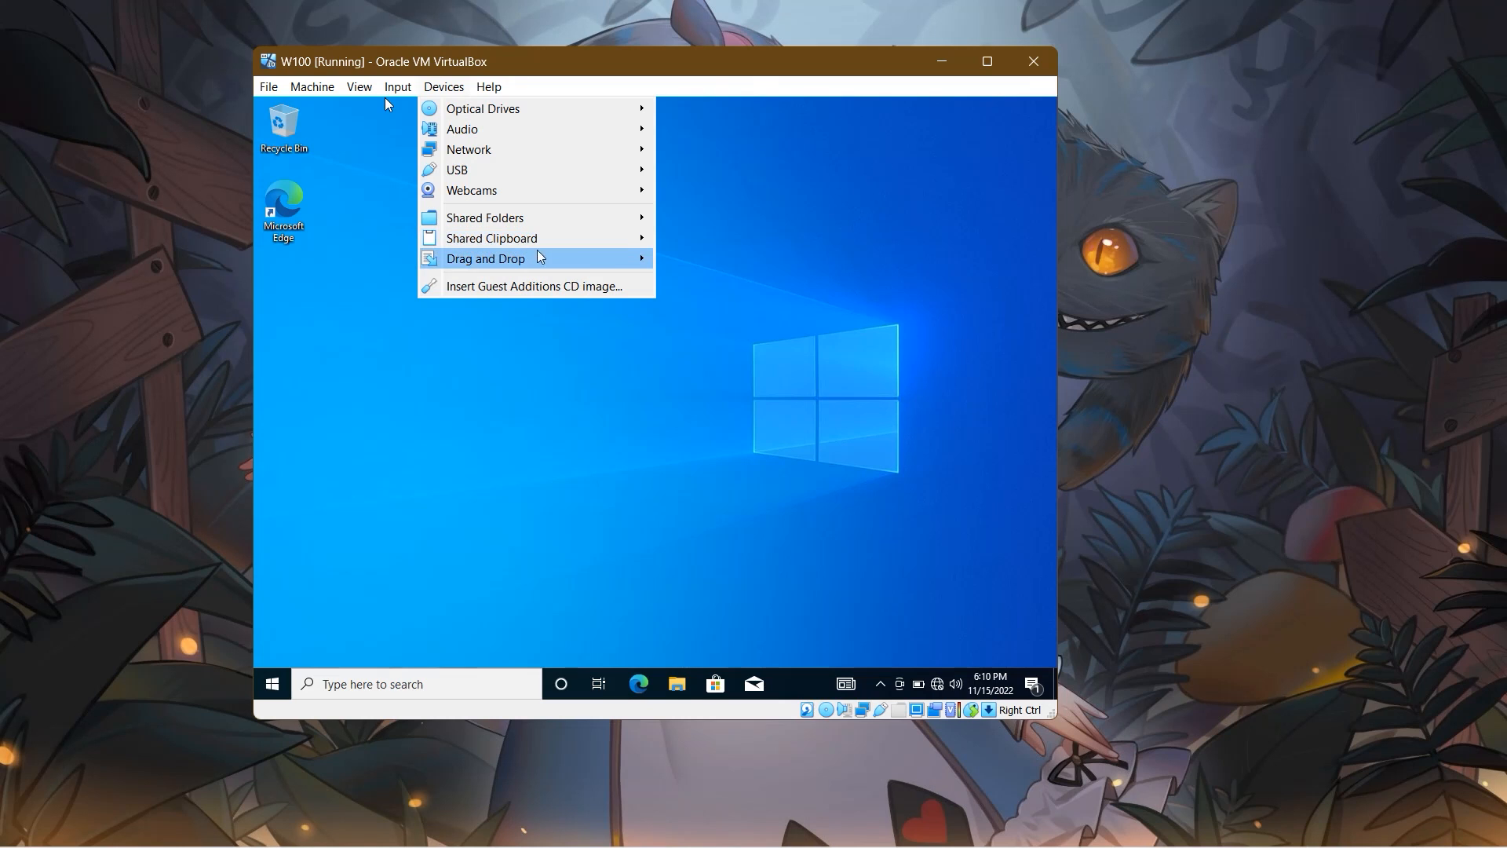
pyautogui.moveTo(615, 260)
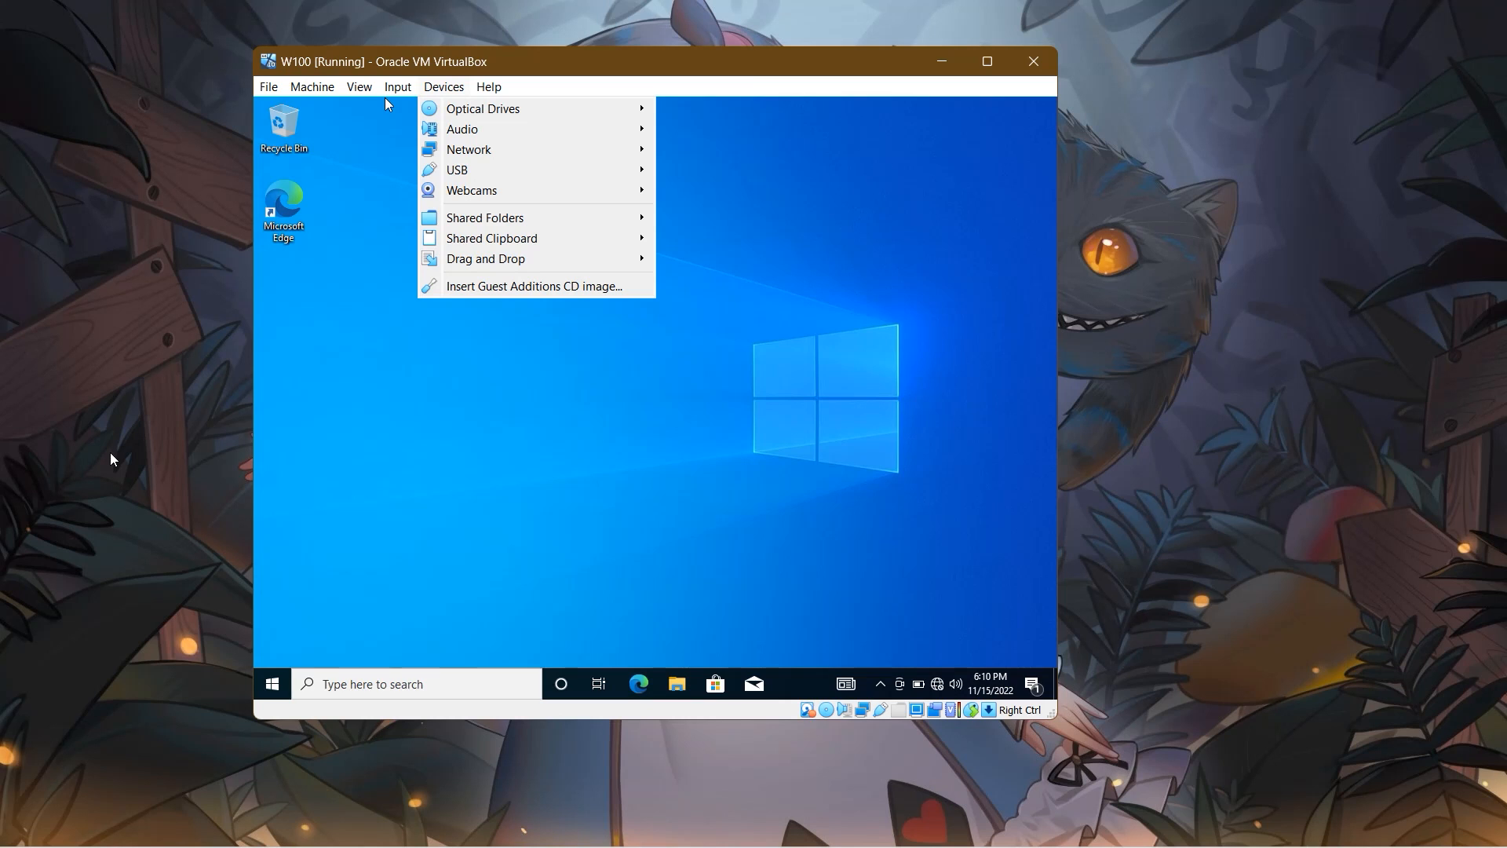
pyautogui.click(130, 444)
pyautogui.click(435, 92)
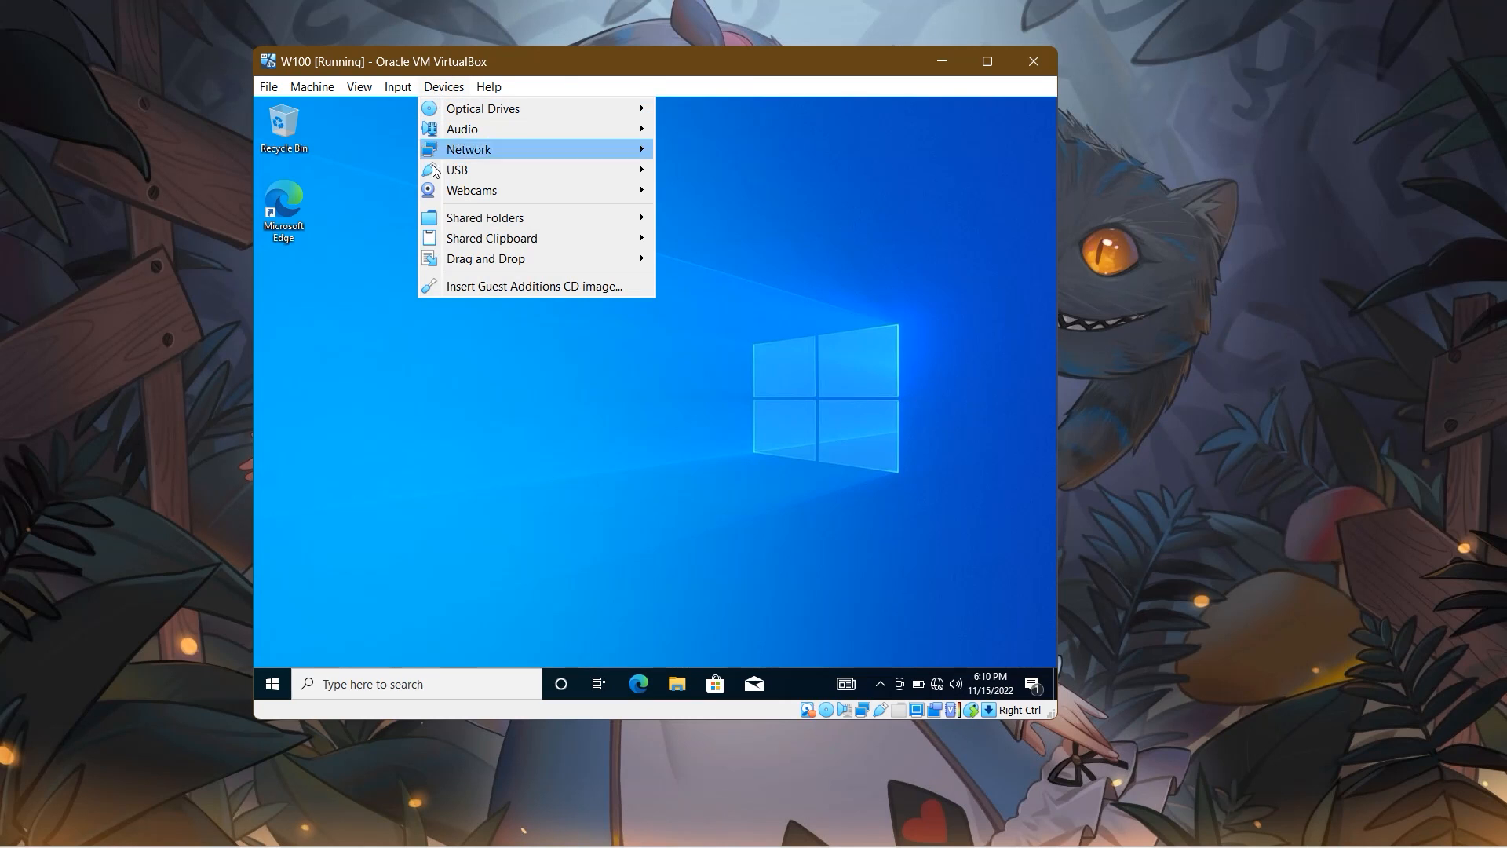
pyautogui.click(565, 287)
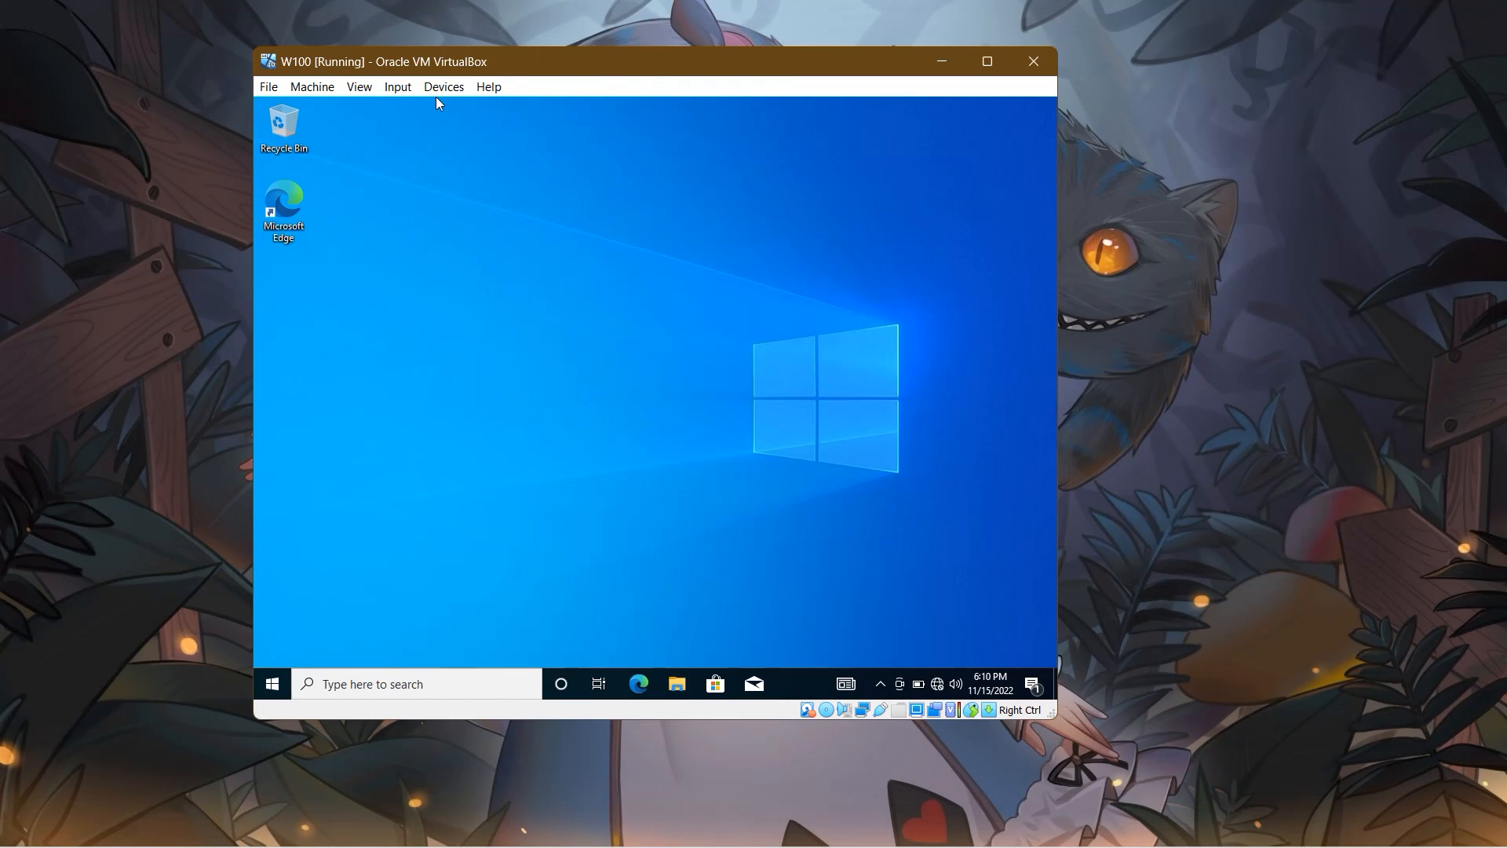
# Examine the VBoxWindowsAdditions application and its available actions on the guest's VirtualBox Guest Additions CD drive, and close the file window.
pyautogui.click(683, 692)
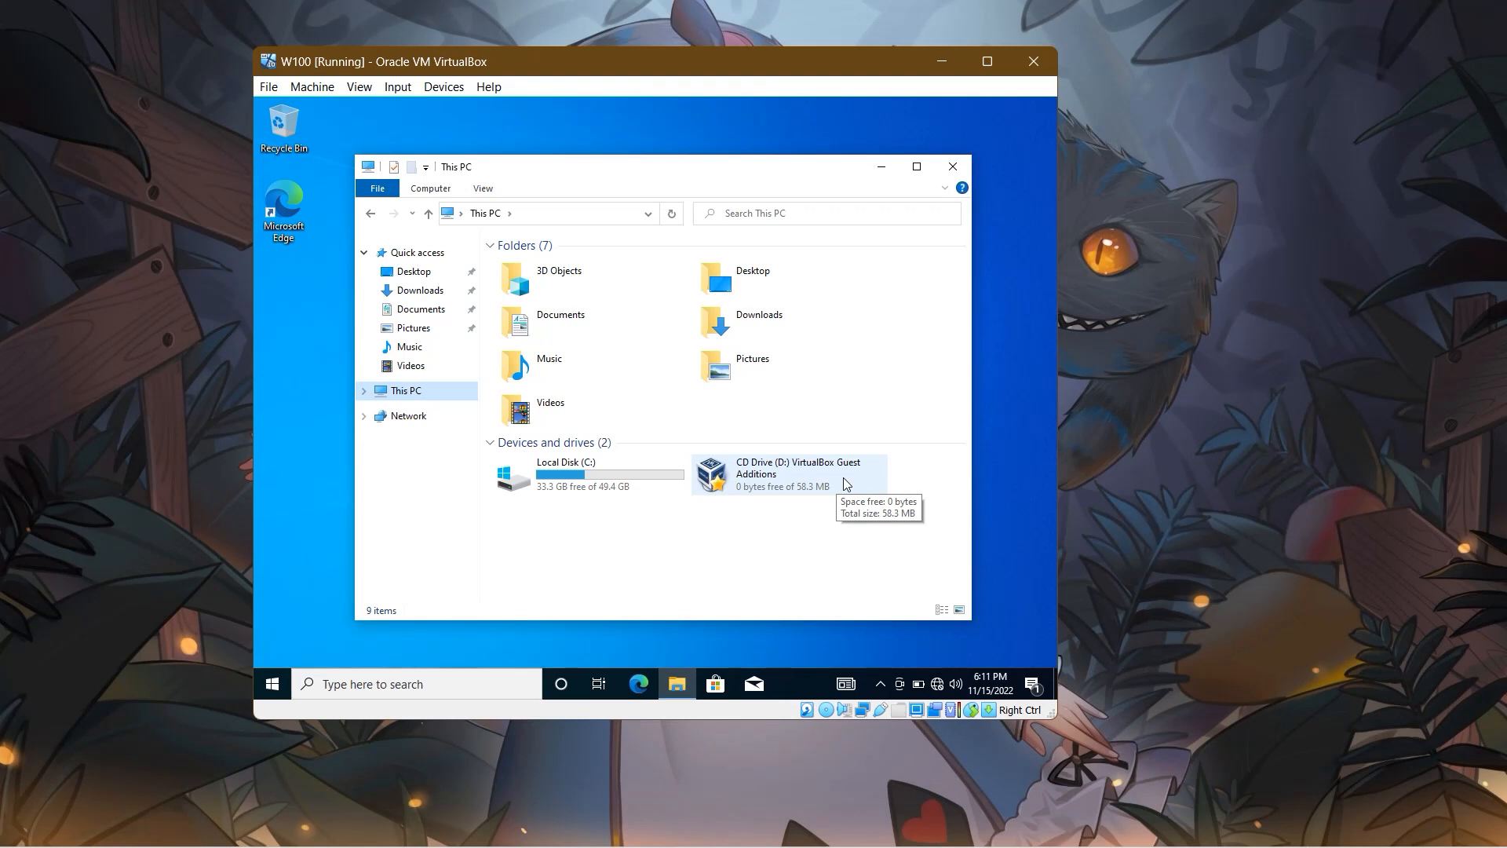
pyautogui.doubleClick(847, 481)
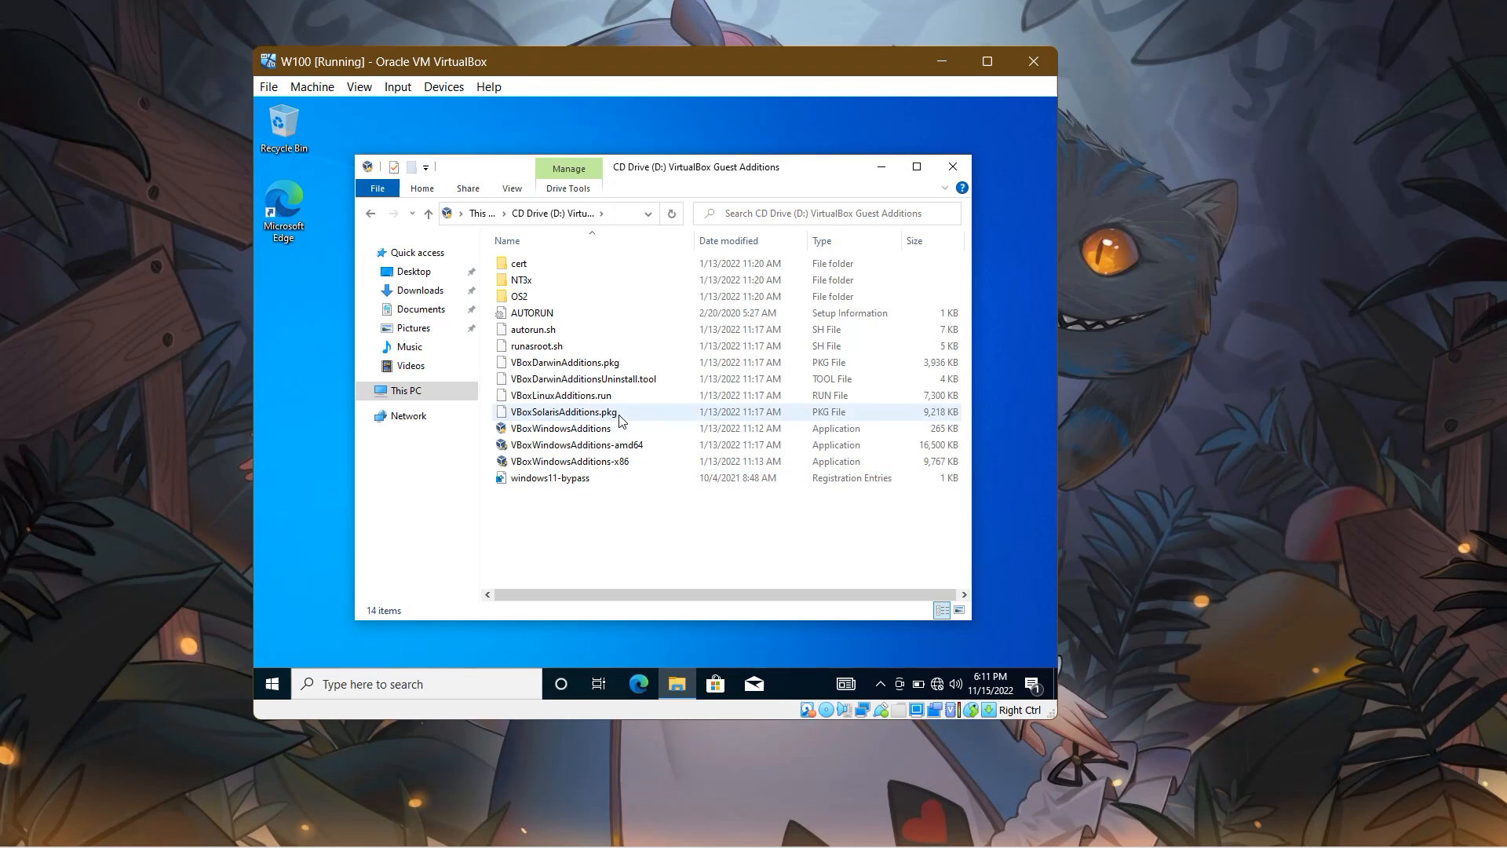
pyautogui.rightClick(628, 431)
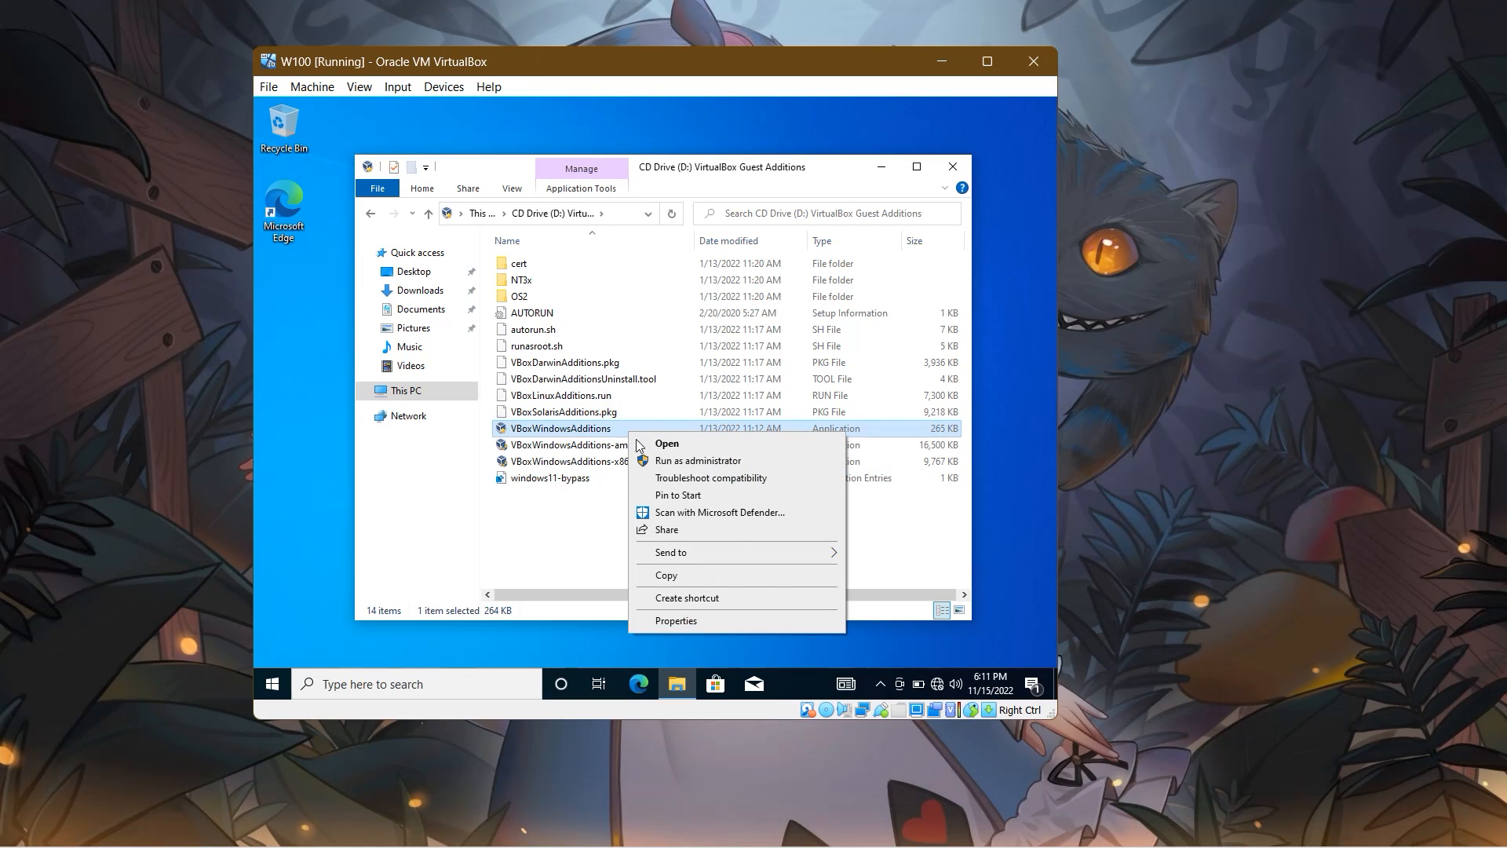
pyautogui.click(576, 537)
pyautogui.click(954, 166)
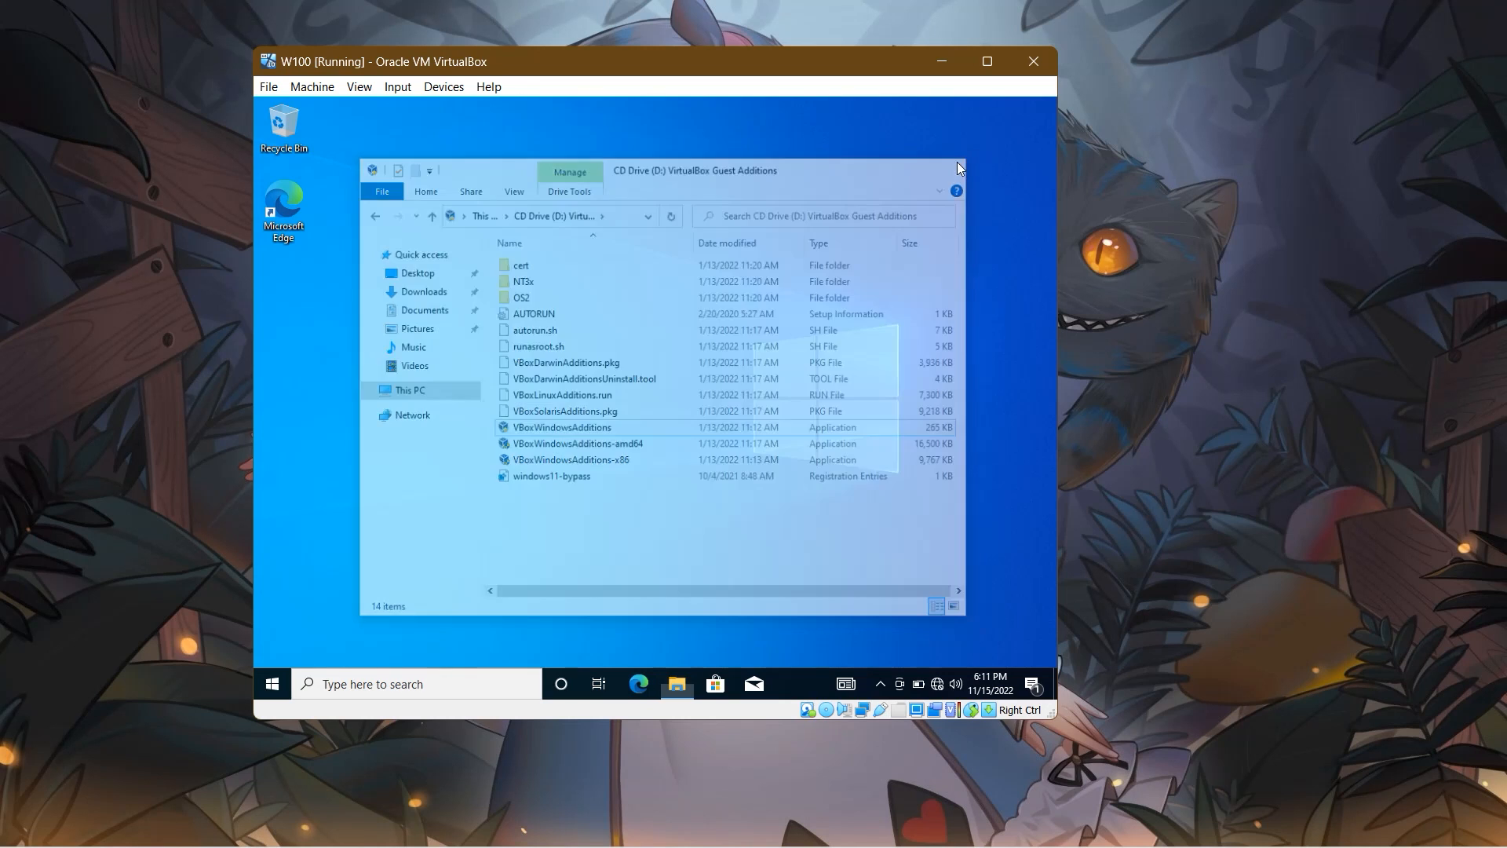